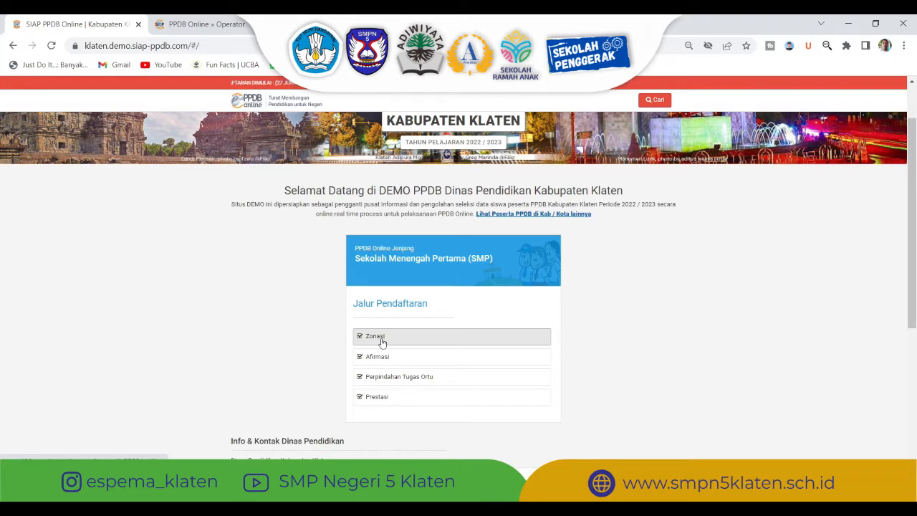
Step: Open the online registration form for the Zonasi pathway of the SMP level
left_click(382, 342)
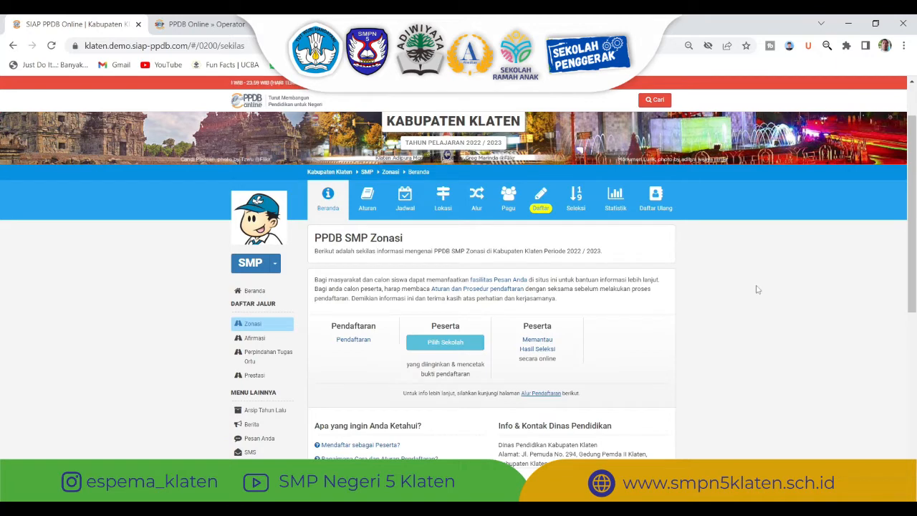
left_click(353, 341)
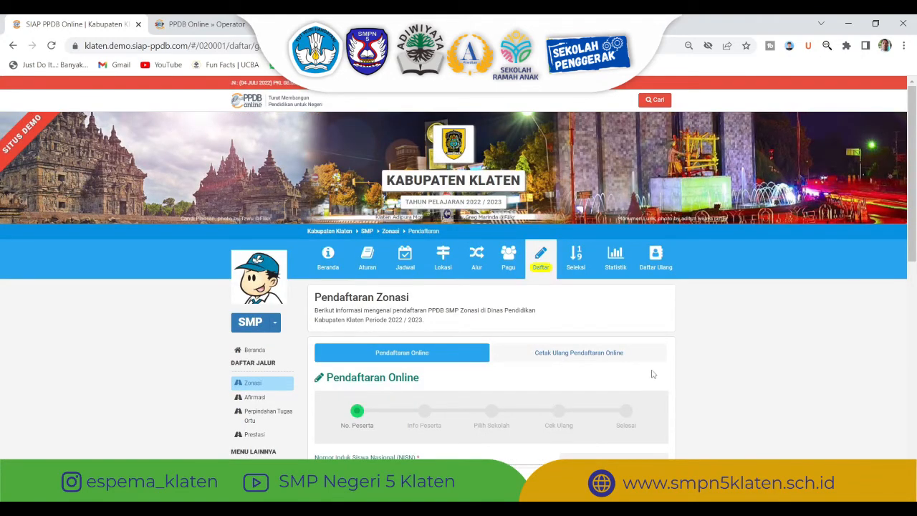
scroll(706, 273, "down", 3)
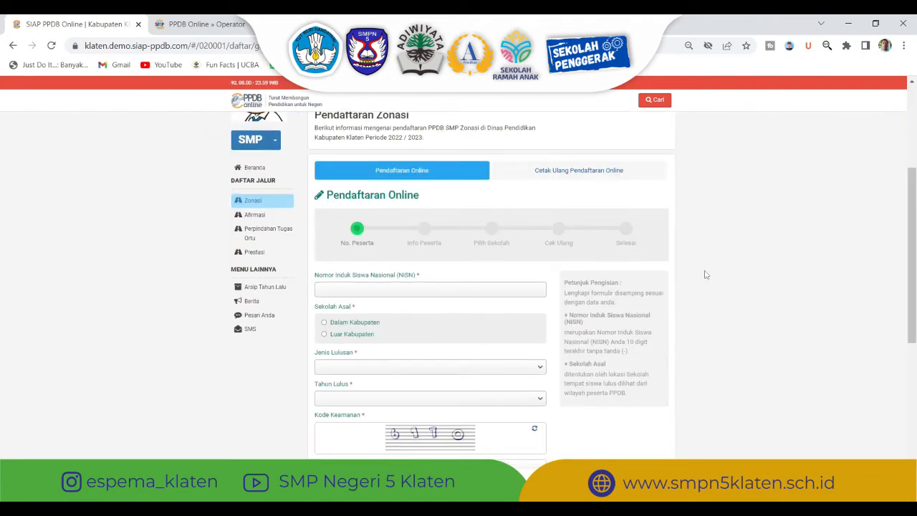
scroll(707, 275, "down", 1)
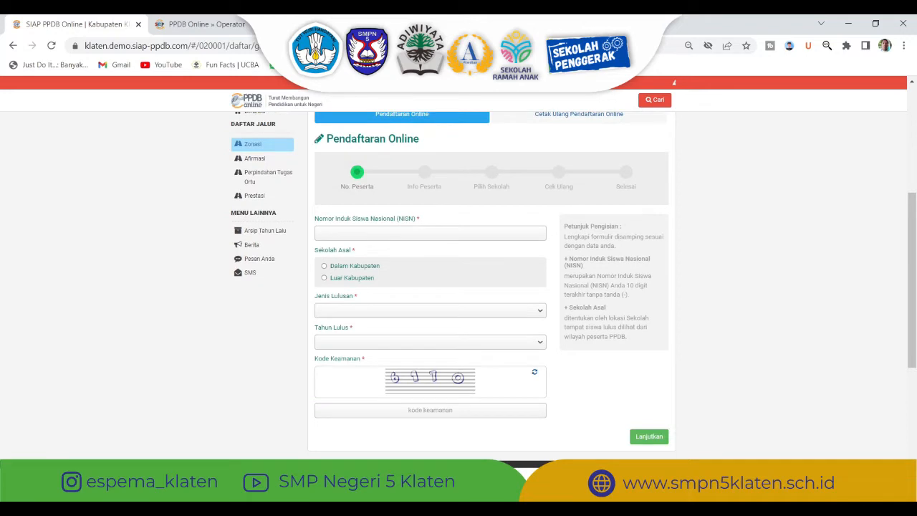
Step: Check the student number kept in Notepad and paste it into the NISN field of the registration form
key("alt+Tab")
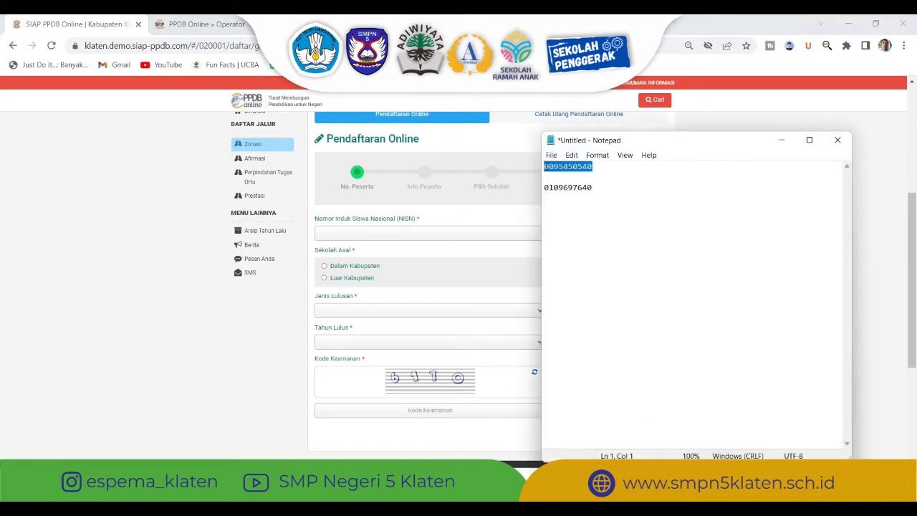
left_click(448, 223)
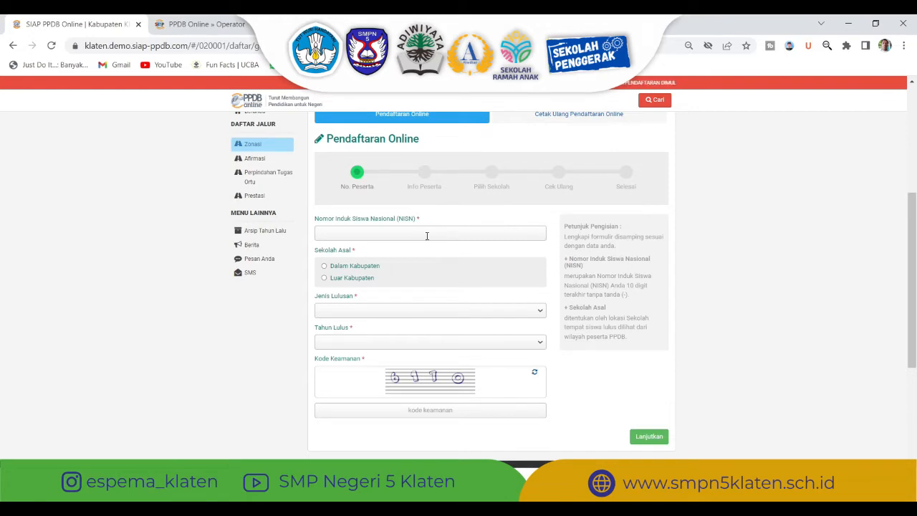
left_click(428, 236)
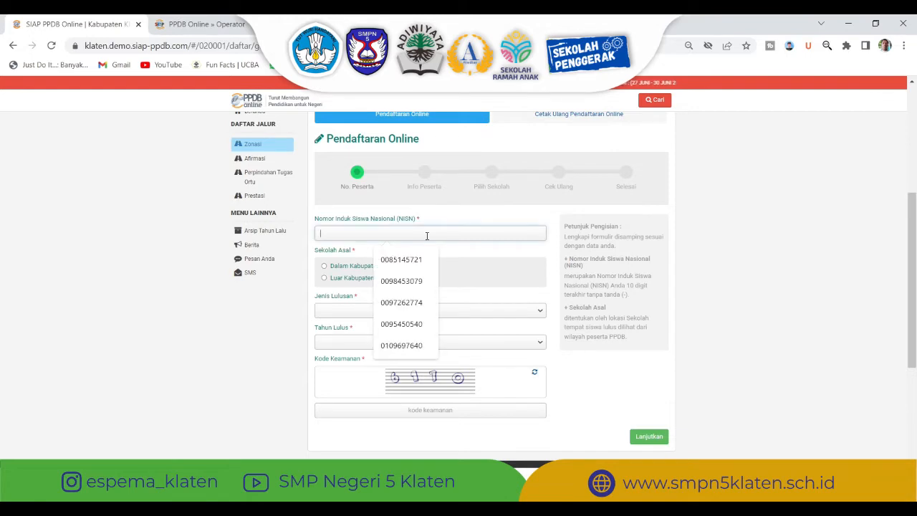
key("ctrl+v")
left_click(445, 218)
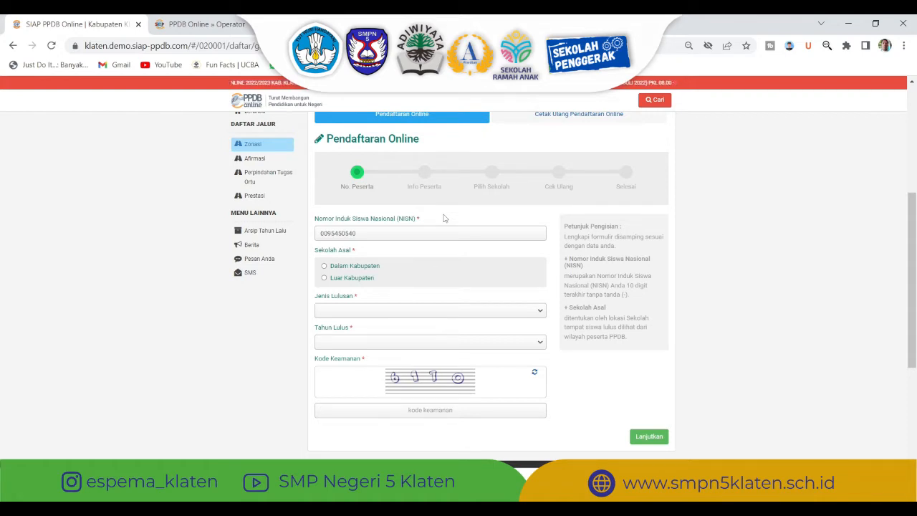
Step: Set the school of origin to Dalam Kabupaten, Jenis Lulusan to Reguler/MI and Tahun Lulus to 2022
left_click(375, 267)
scroll(430, 266, "down", 1)
left_click(423, 249)
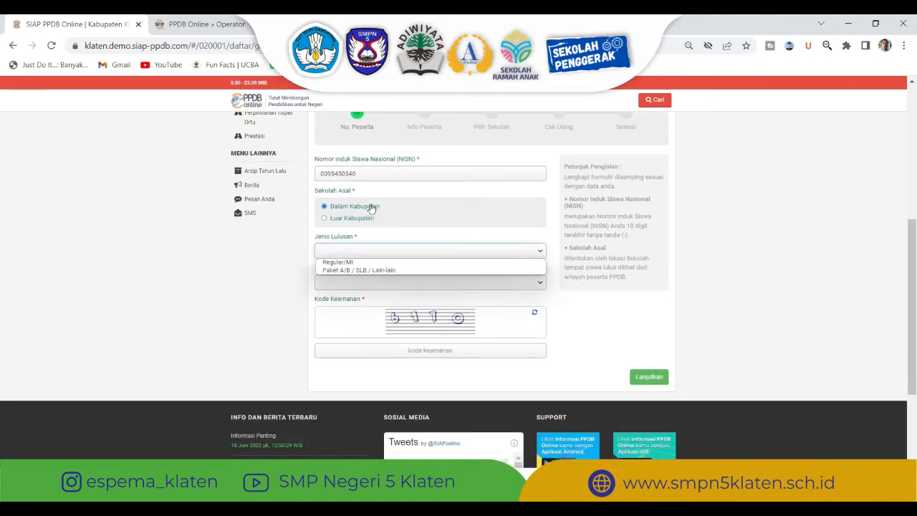
left_click(351, 263)
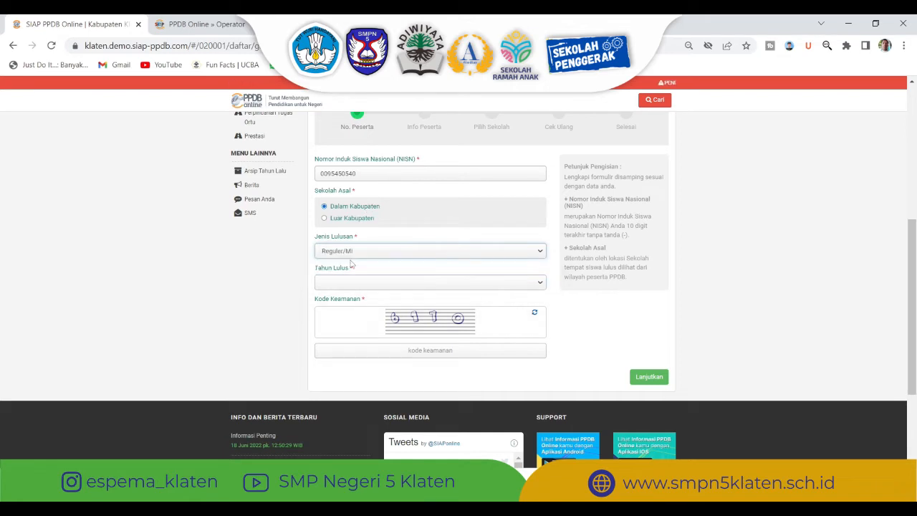
left_click(420, 281)
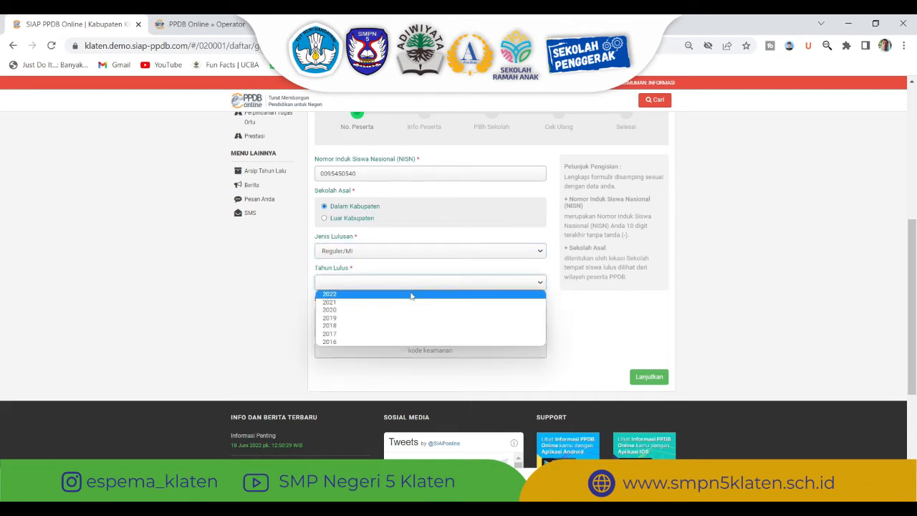
left_click(411, 295)
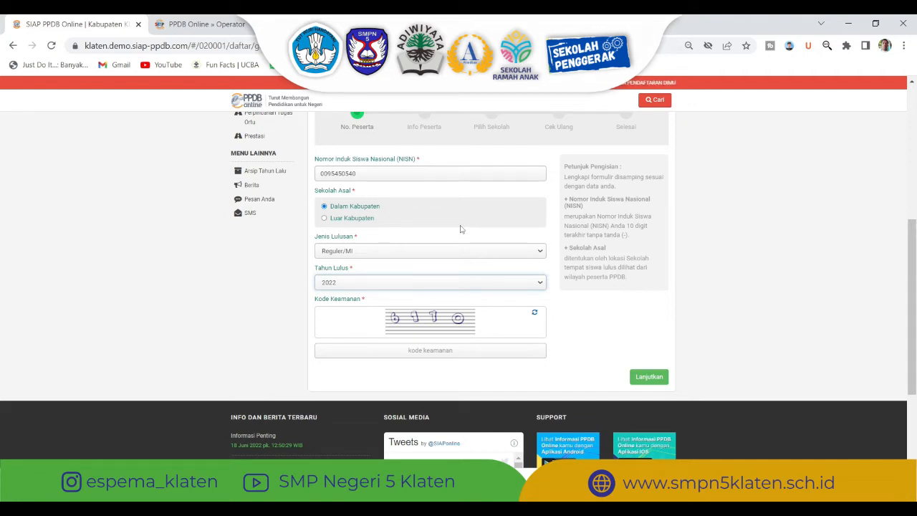
Step: Enter the displayed security code in the Kode Keamanan field and continue to the participant information stage
scroll(458, 223, "down", 2)
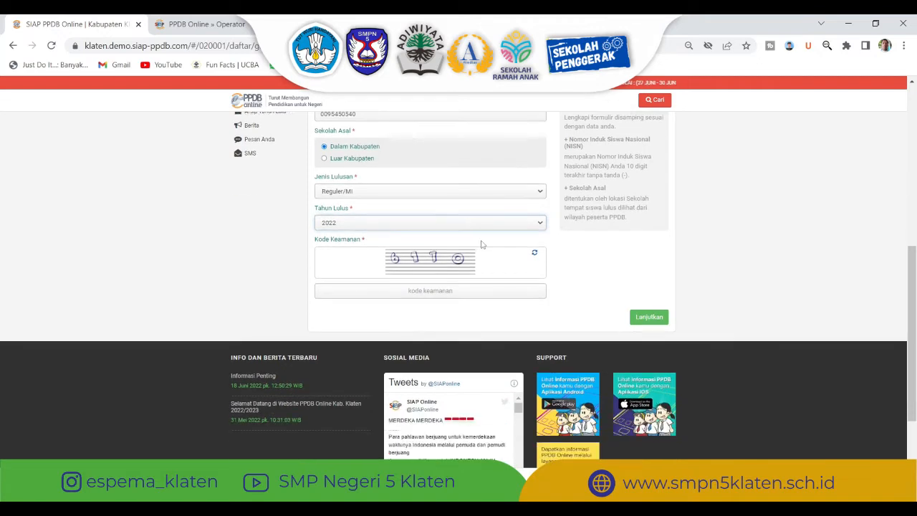
left_click(424, 289)
type("6")
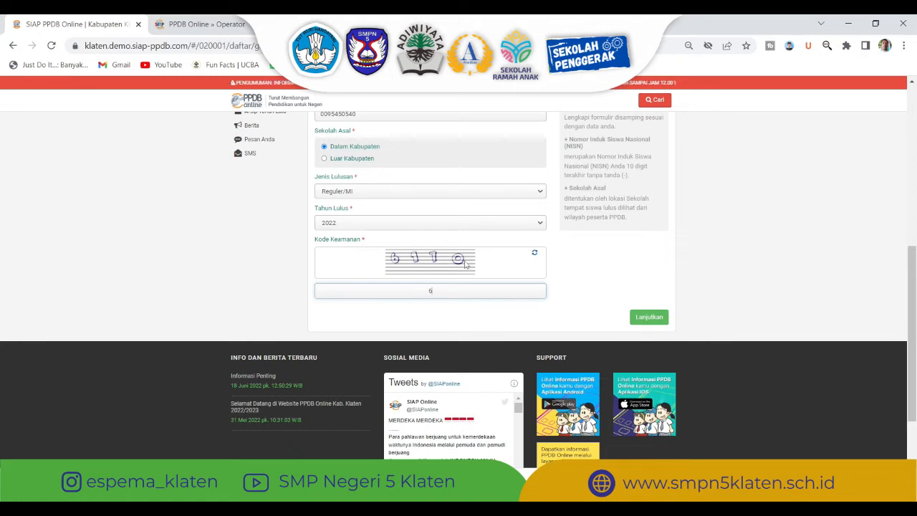
type("170")
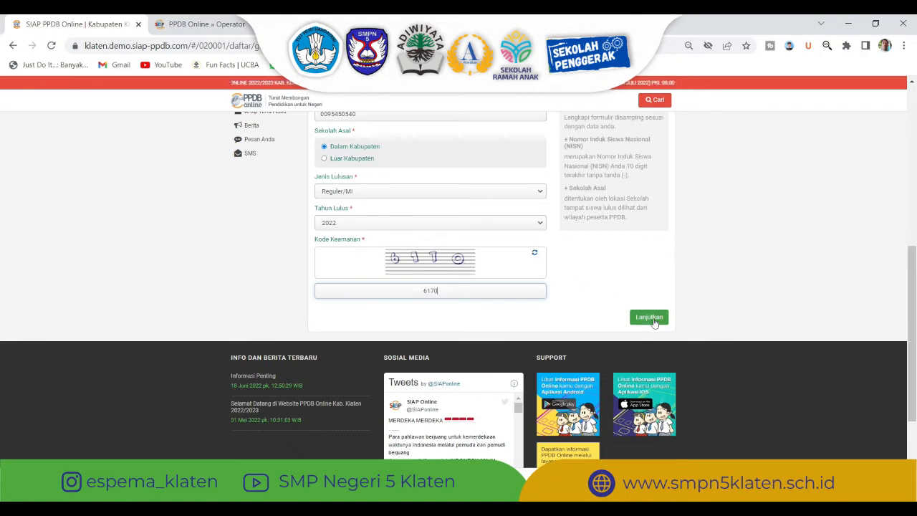
left_click(649, 319)
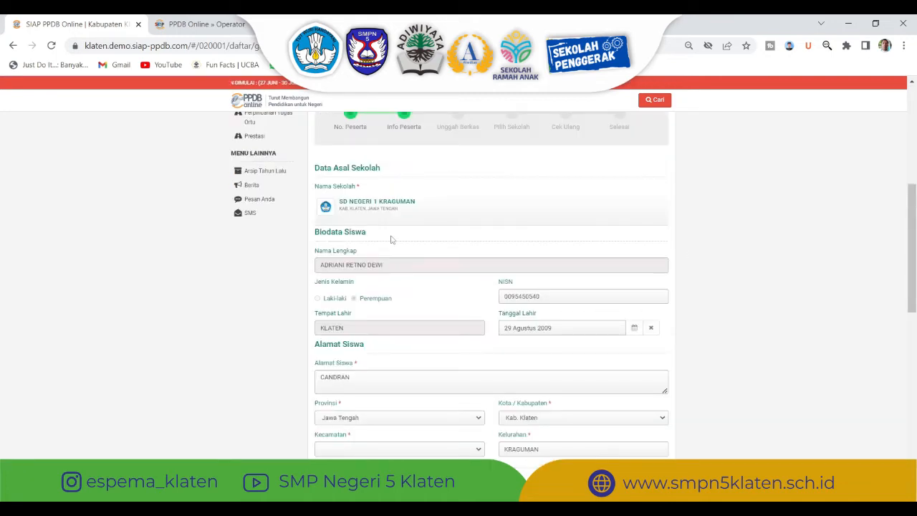
Step: Select the district (Kecamatan) and village (Kelurahan) in the student's address section
scroll(407, 206, "down", 3)
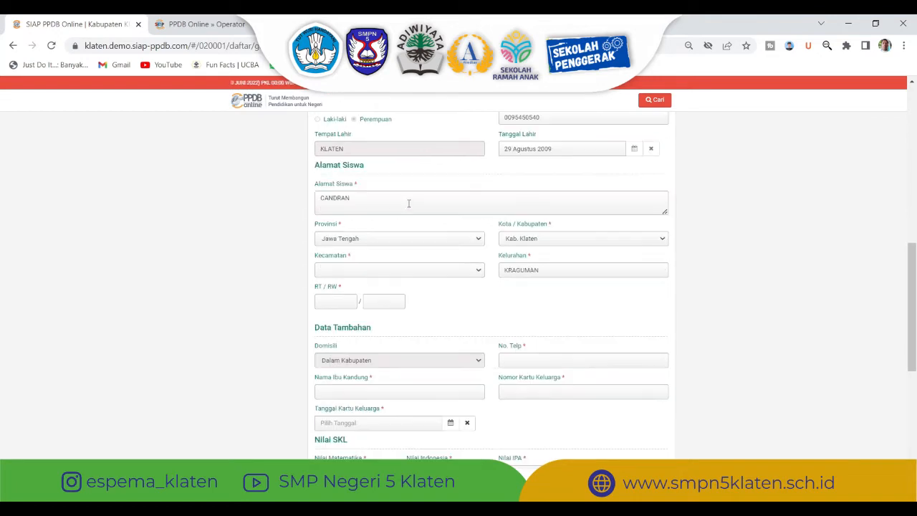
scroll(407, 203, "down", 1)
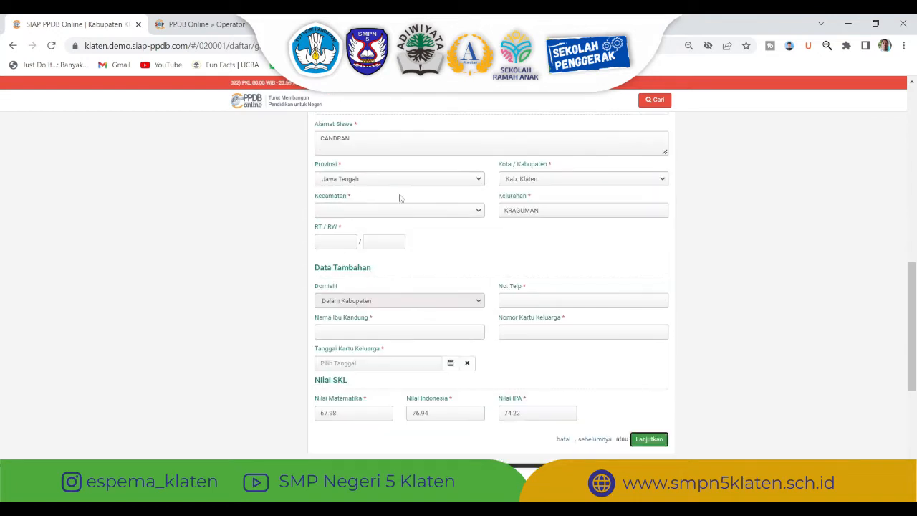
left_click(479, 211)
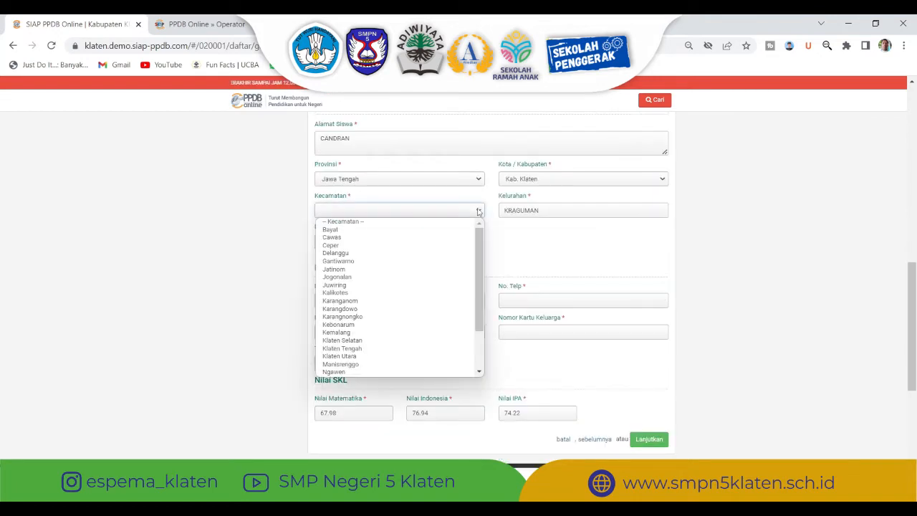
left_click(396, 269)
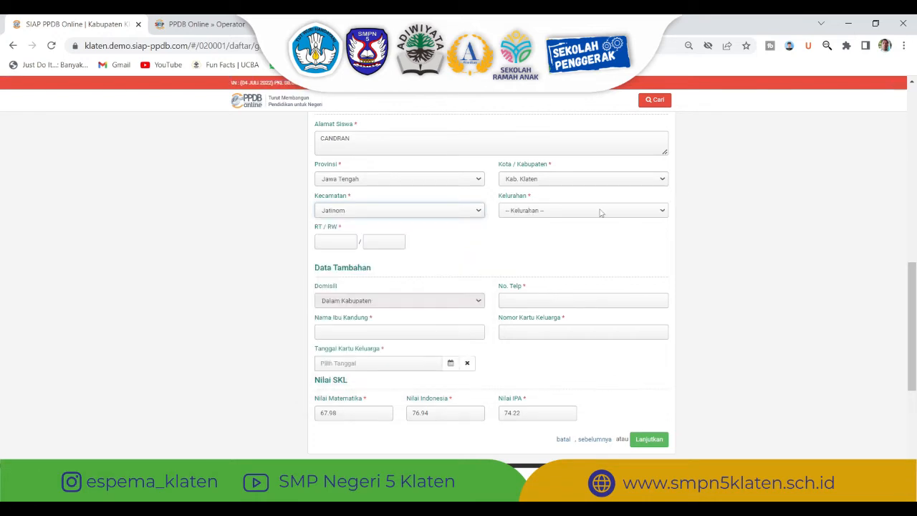
left_click(600, 211)
left_click(595, 246)
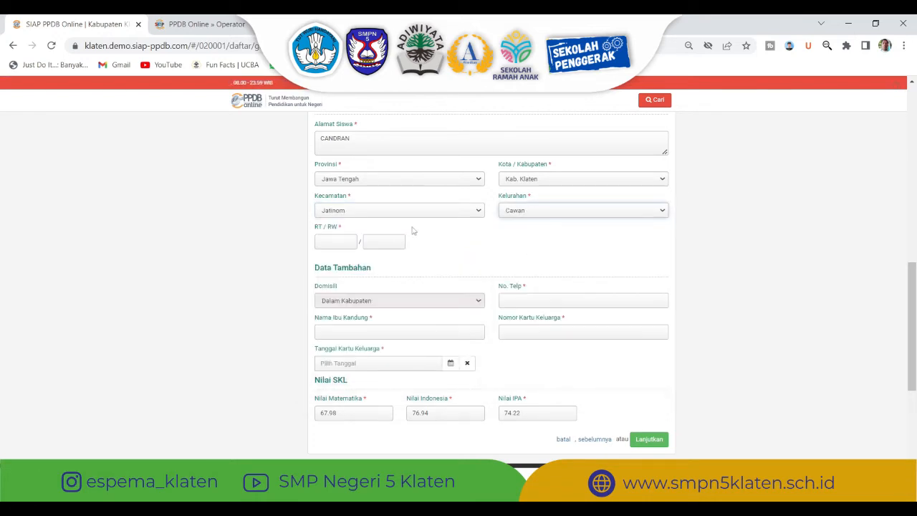
Step: Fill in the RT and RW numbers of the student's address
left_click(335, 243)
type("0")
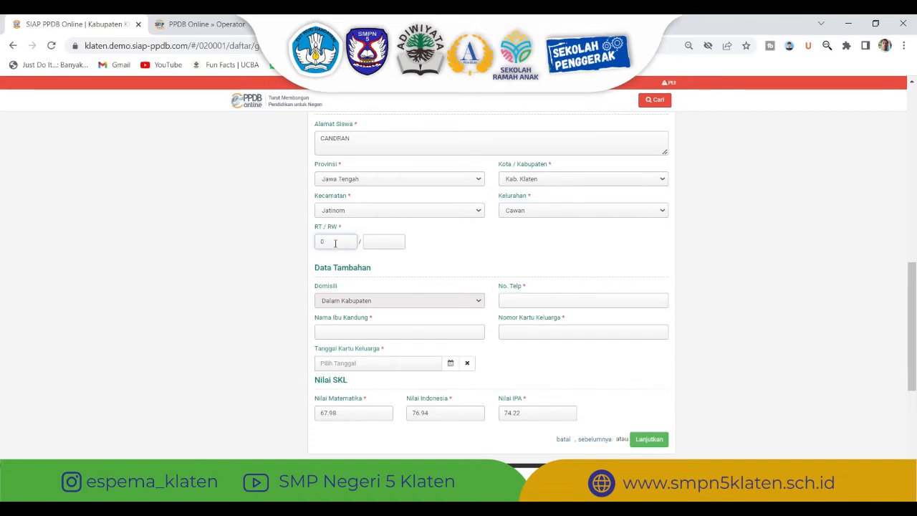
type("02")
left_click(384, 242)
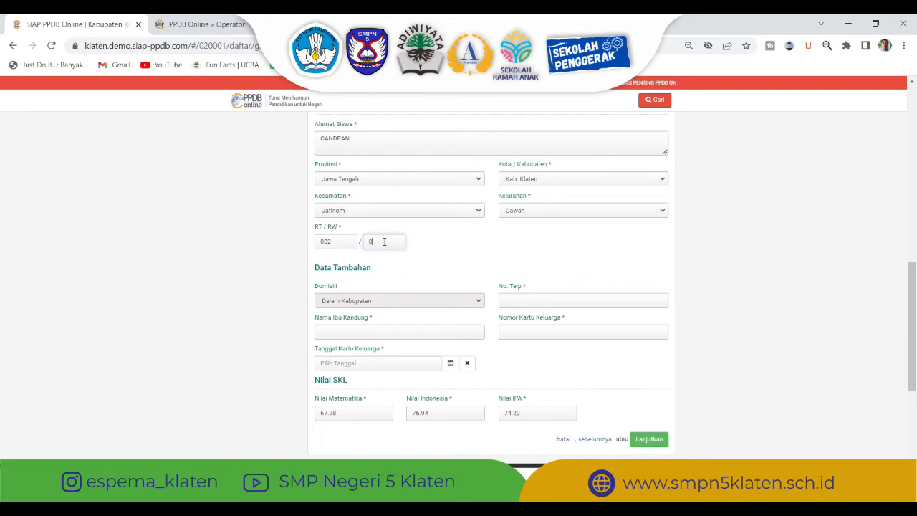
type("002")
Step: Enter the mother's name and the phone number in the Data Tambahan section
scroll(678, 250, "down", 1)
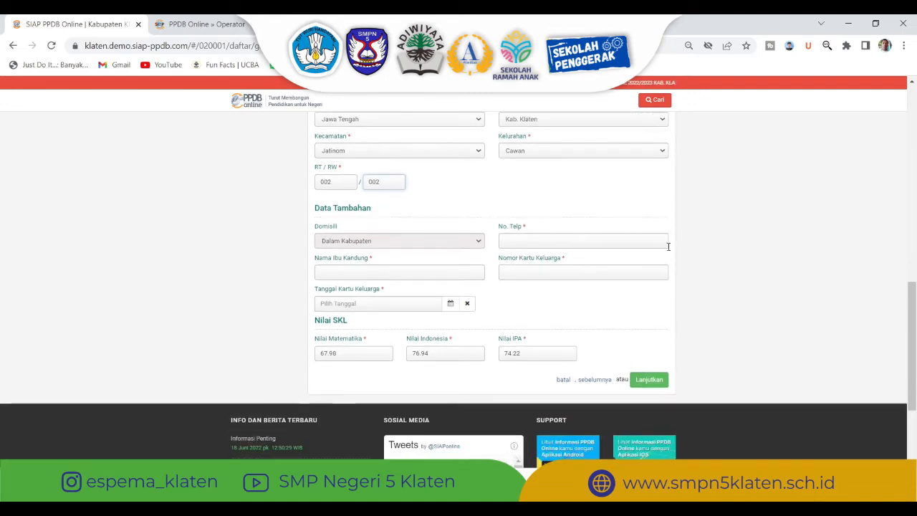
left_click(432, 273)
left_click(391, 320)
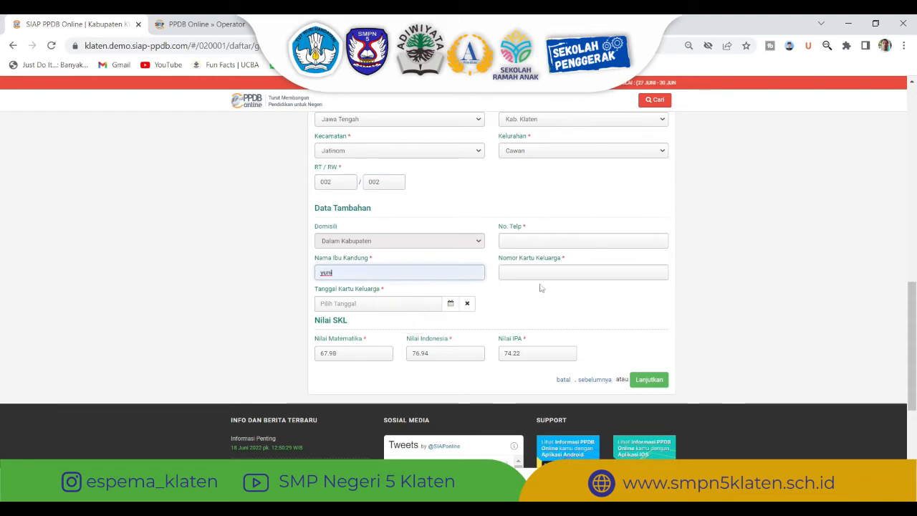
left_click(552, 243)
left_click(566, 267)
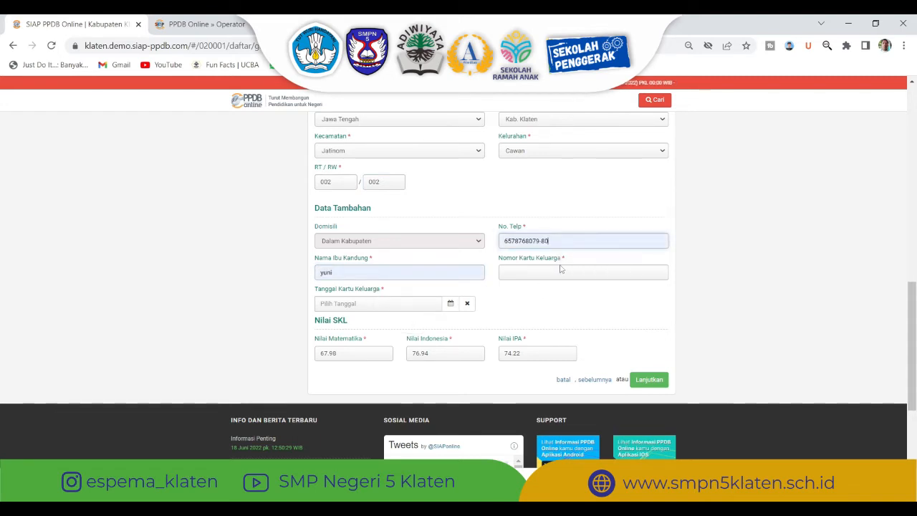
Step: Enter the family card number and set Tanggal Kartu Keluarga to 22 Juni 2022
left_click(556, 272)
left_click(588, 298)
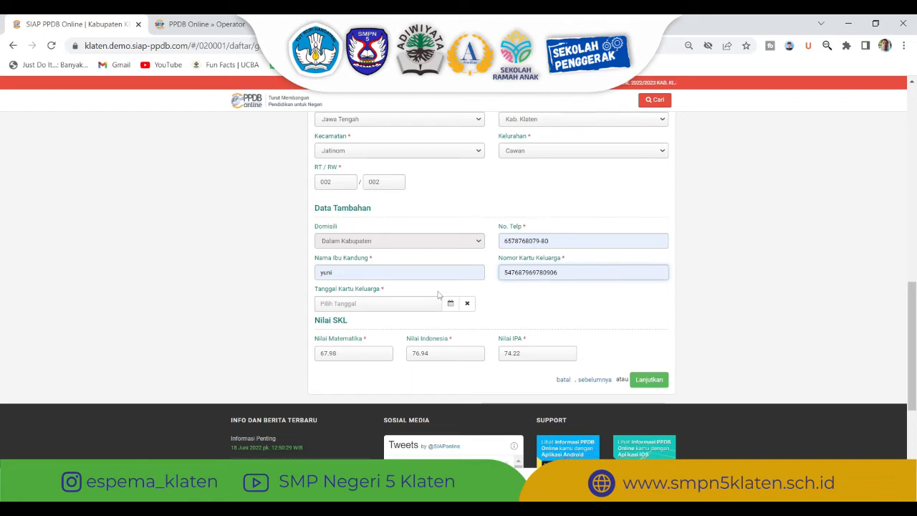
left_click(450, 305)
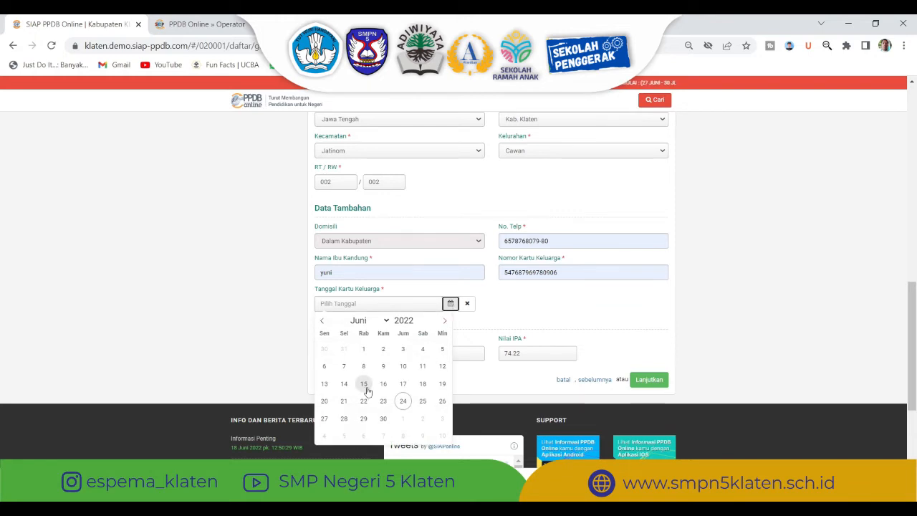
left_click(363, 402)
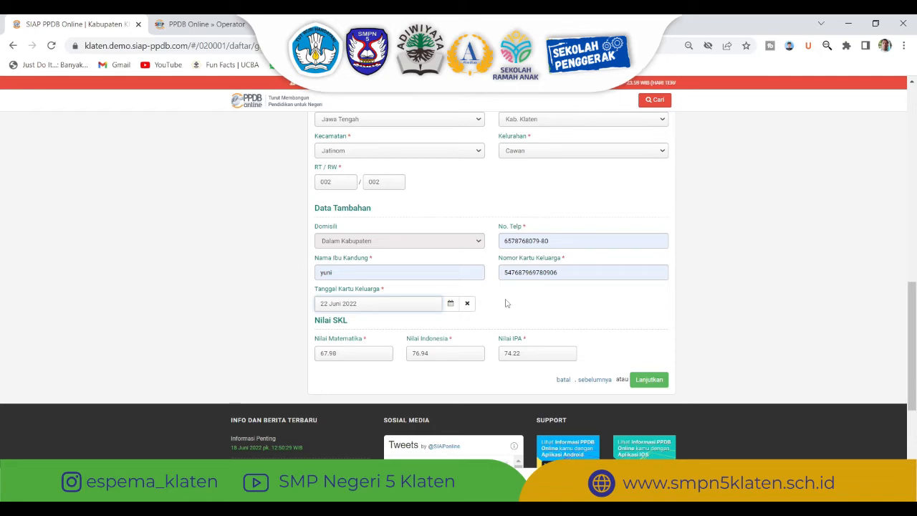
Step: Review the completed student data, continue to the Unggah Berkas stage and look over its document upload slots
scroll(546, 313, "up", 3)
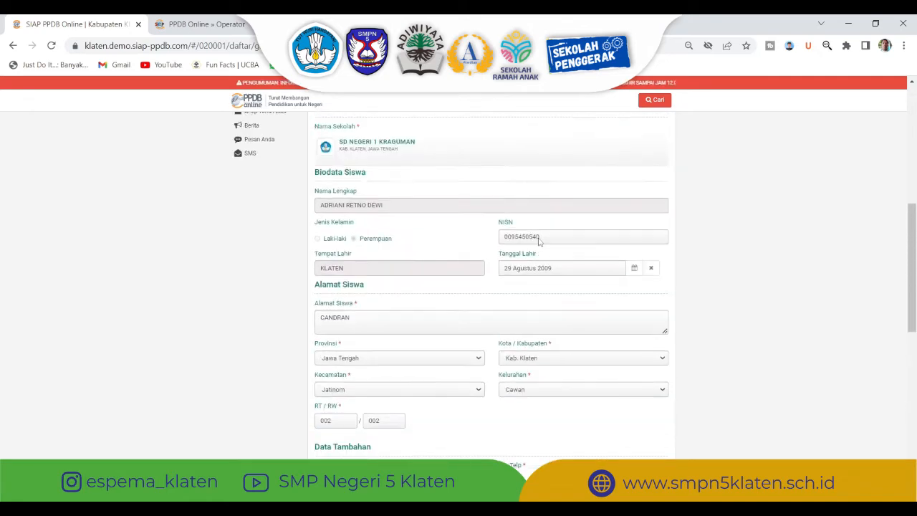
scroll(539, 242, "down", 2)
scroll(539, 242, "up", 1)
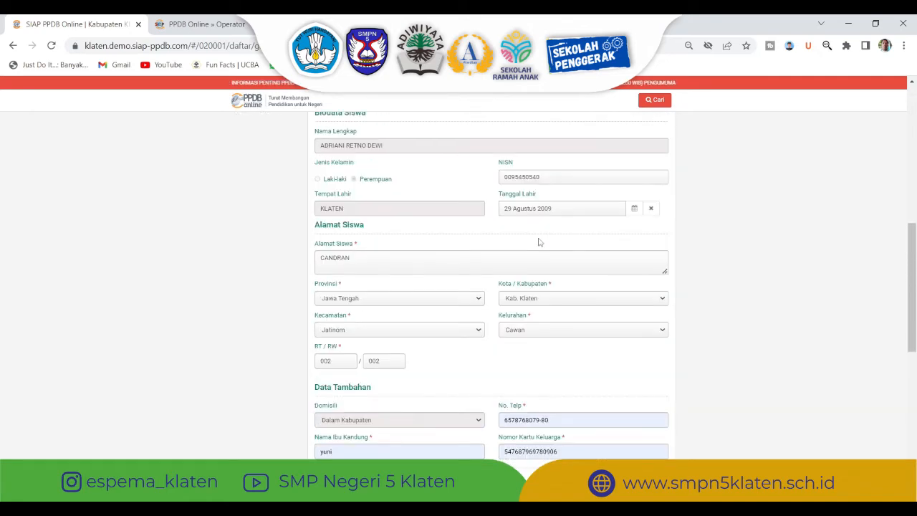
scroll(540, 242, "down", 2)
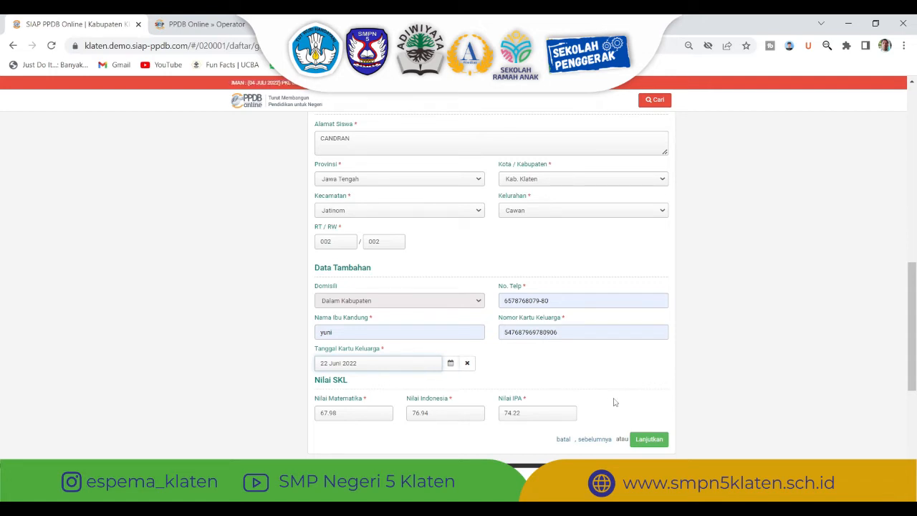
left_click(649, 439)
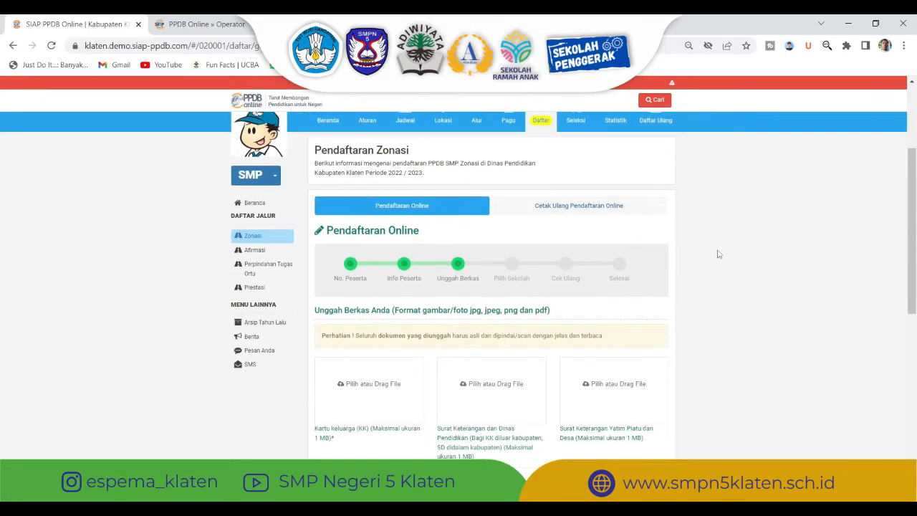
scroll(719, 251, "down", 1)
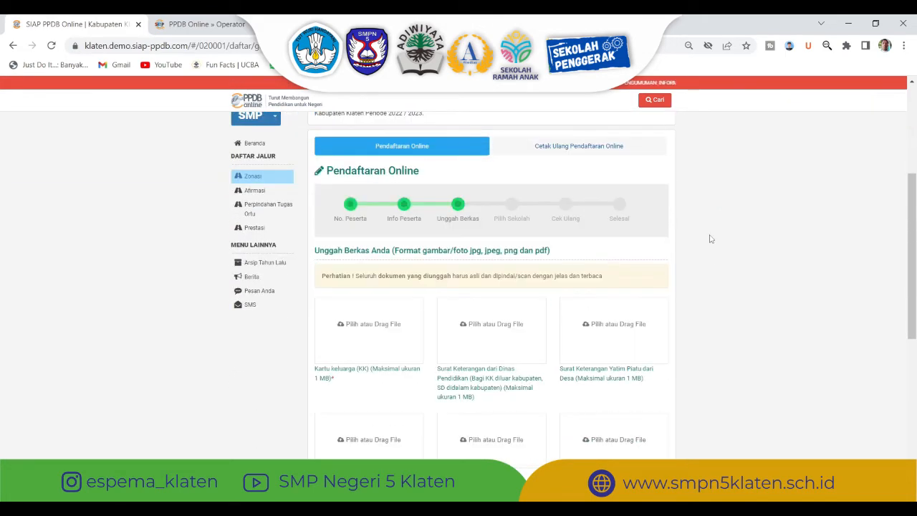
scroll(711, 239, "down", 1)
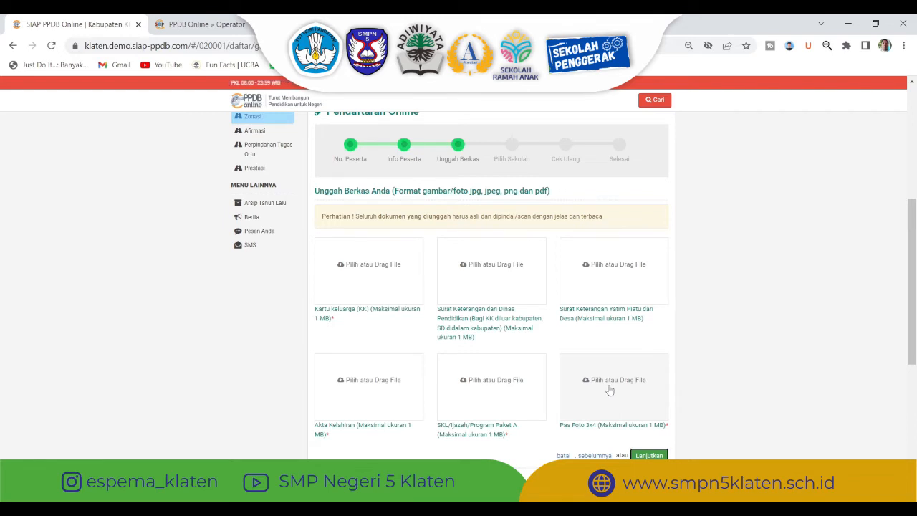
Step: Upload the newspaper image from the Downloads folder as the Kartu keluarga (KK) document
left_click(376, 270)
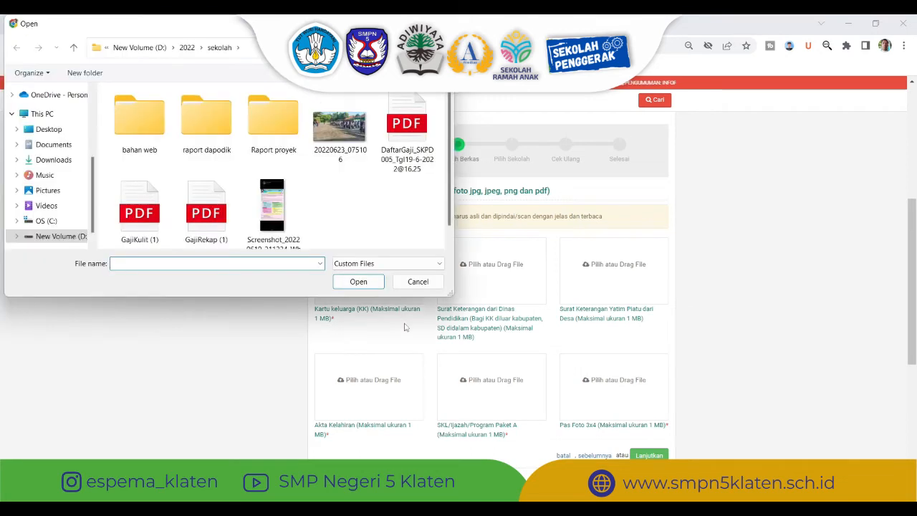
left_click(48, 160)
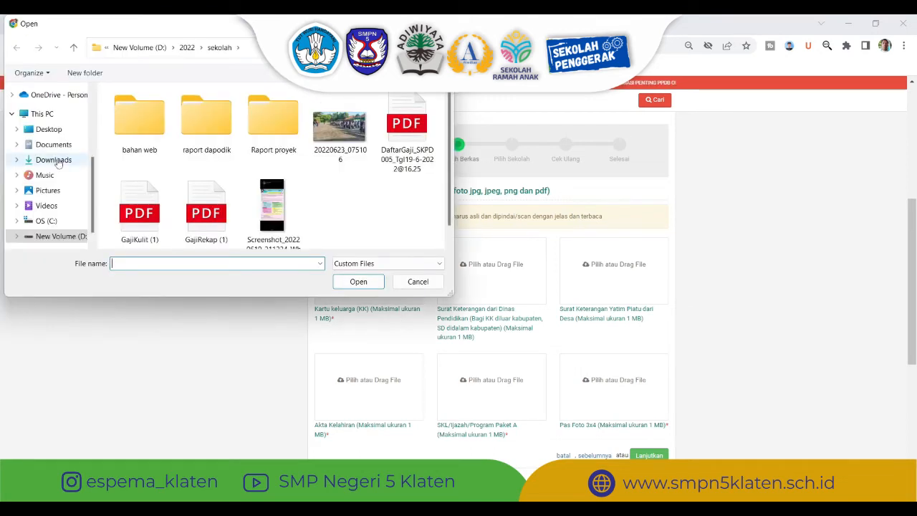
left_click(406, 183)
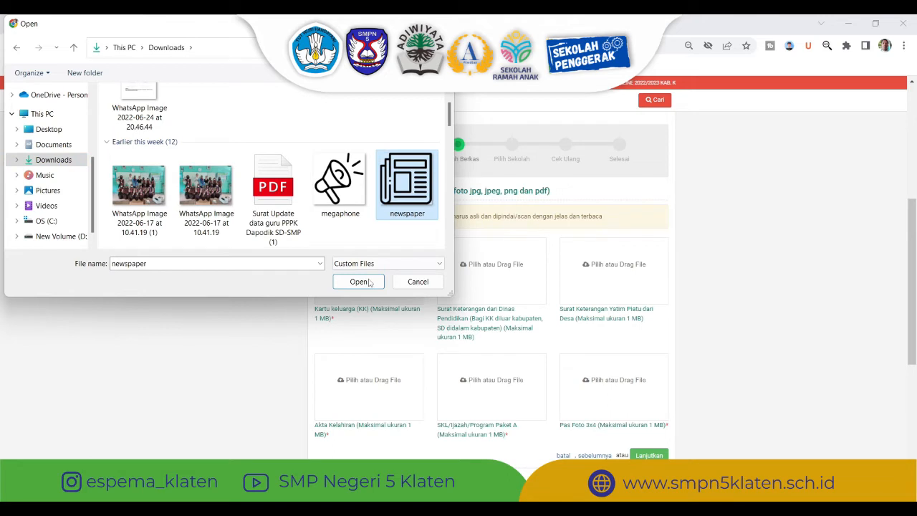
left_click(359, 281)
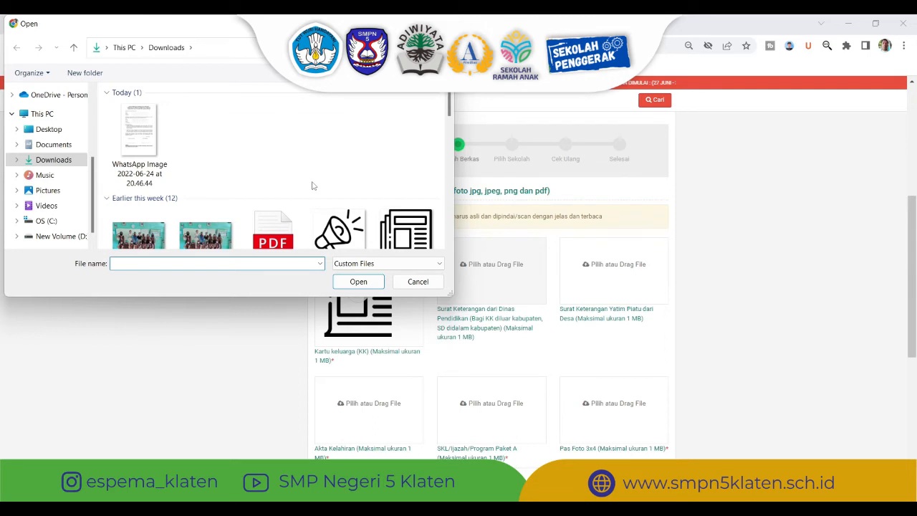
Step: Upload the newspaper image as the Surat Keterangan dari Dinas Pendidikan document
scroll(312, 186, "down", 1)
left_click(406, 183)
left_click(359, 282)
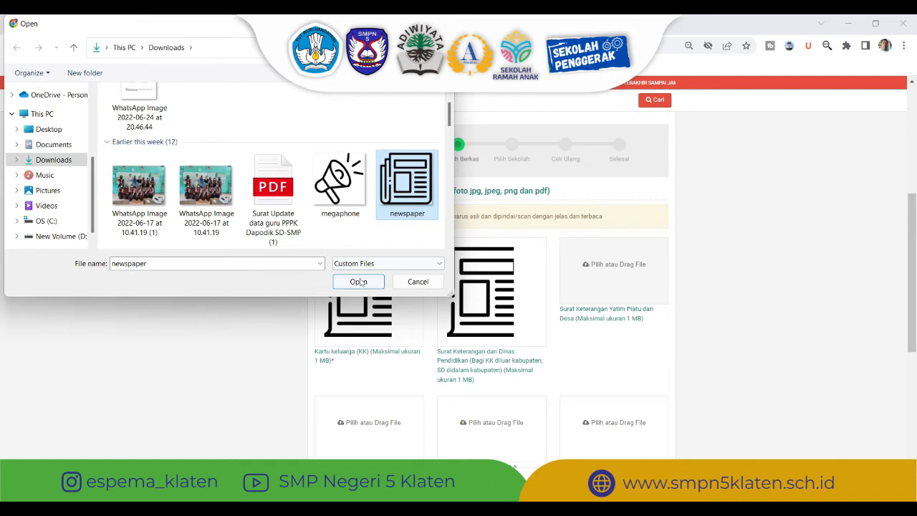
Step: Upload the newspaper image to the Yatim Piatu, Akta Kelahiran, SKL/Ijazah and Pas Foto 3x4 slots, and continue to the Pilih Sekolah stage
left_click(358, 282)
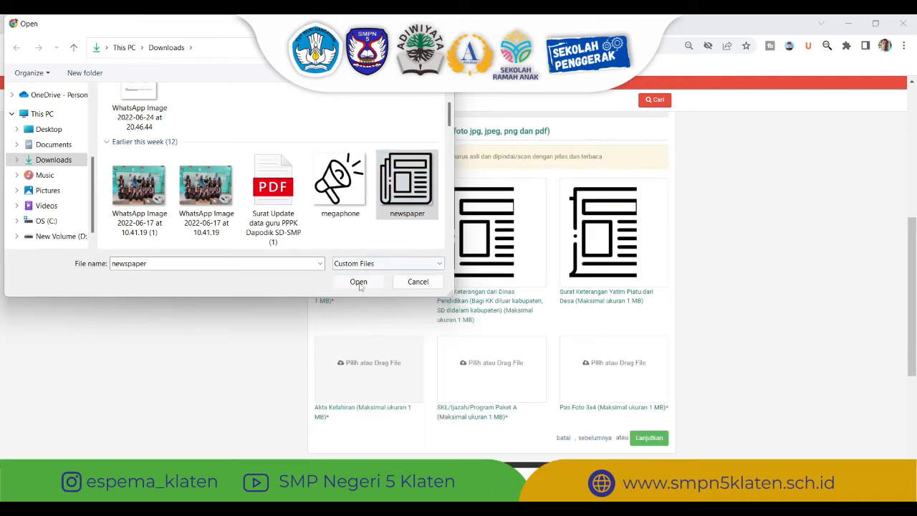
left_click(487, 366)
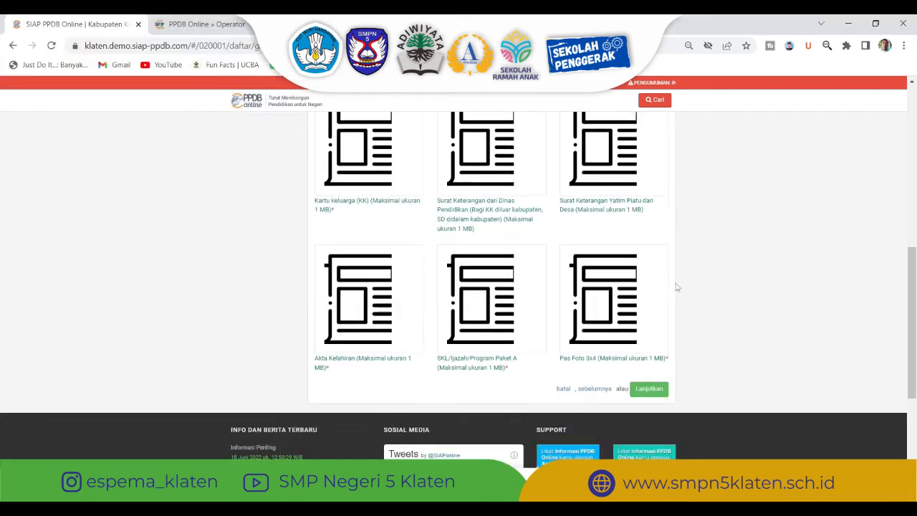
scroll(691, 298, "down", 1)
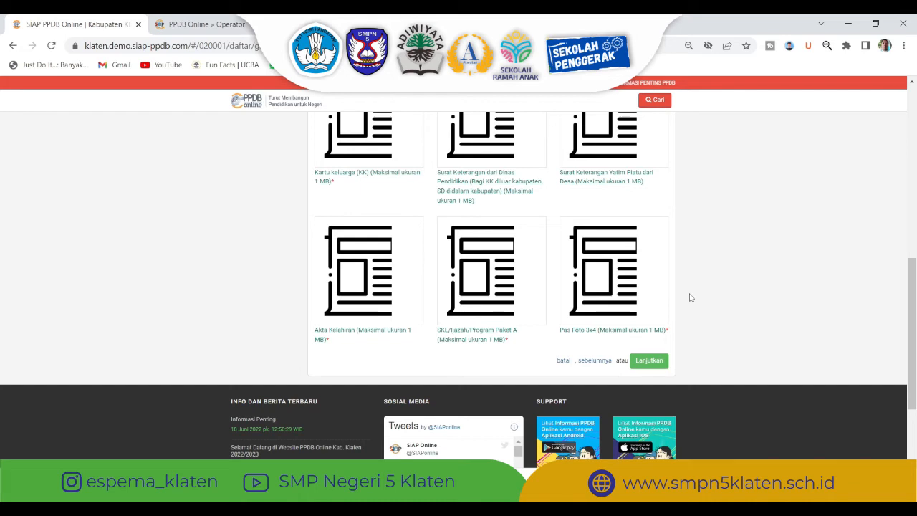
scroll(691, 298, "up", 1)
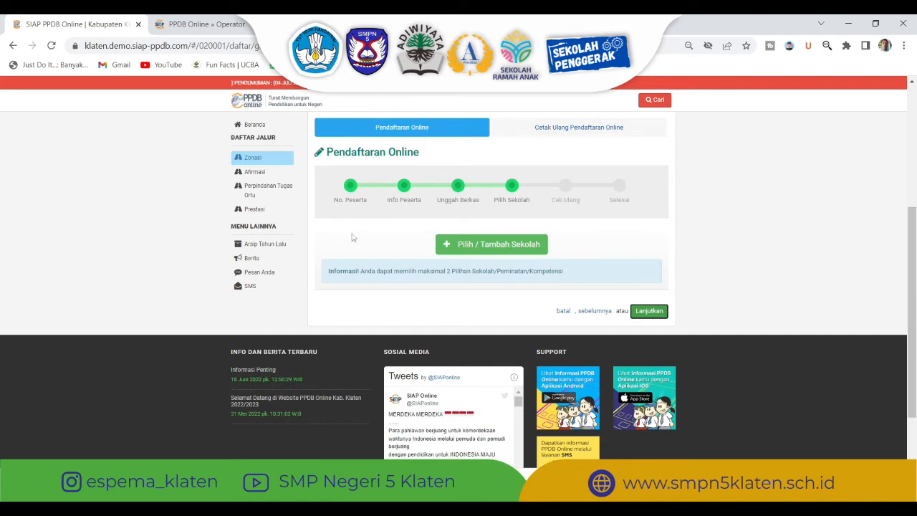
Step: Choose SMP Negeri 5 Klaten as first and SMP Negeri 1 Kalikotes as second school, and continue to the Cek Ulang stage
left_click(473, 244)
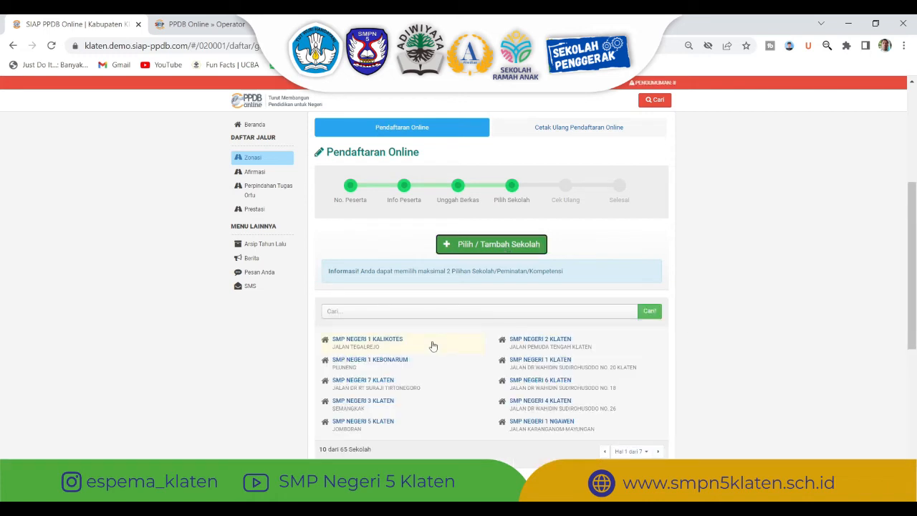
left_click(377, 424)
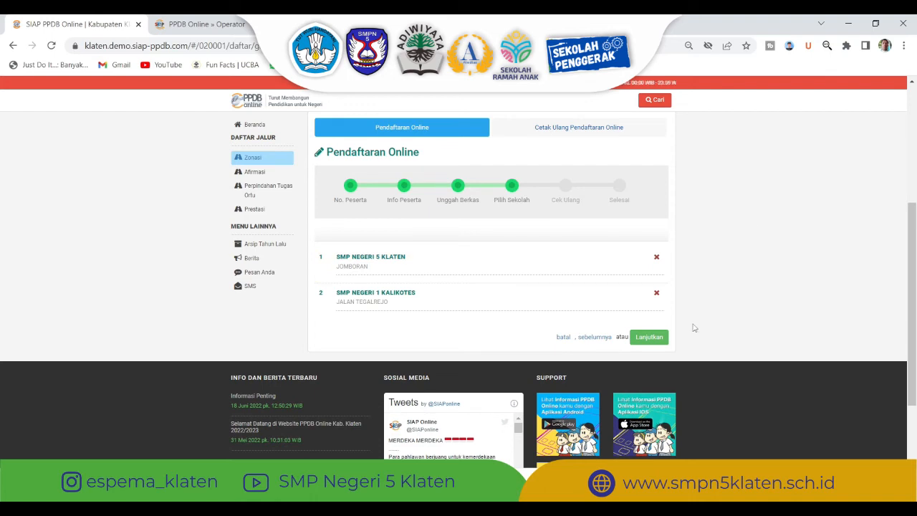
left_click(648, 336)
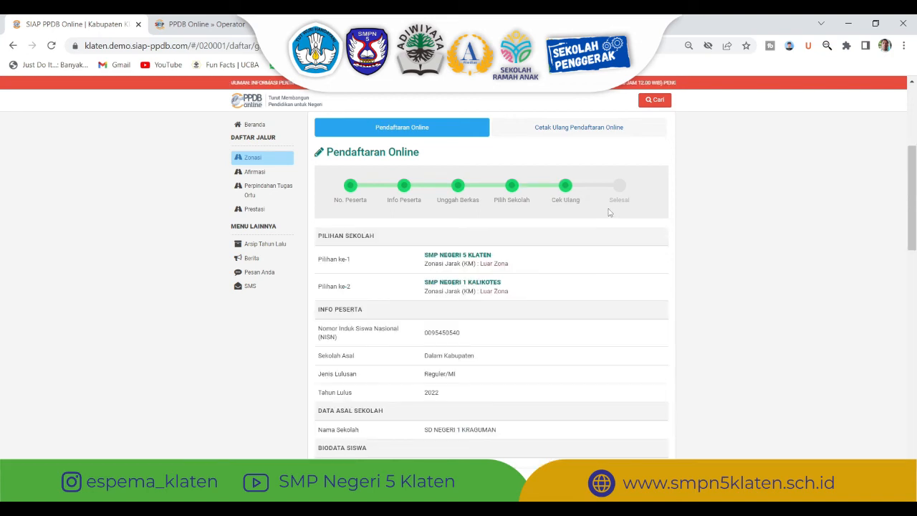
Step: Review the registration summary: school choices, participant info, student biodata, additional data, SKL scores and uploaded files
scroll(609, 213, "down", 2)
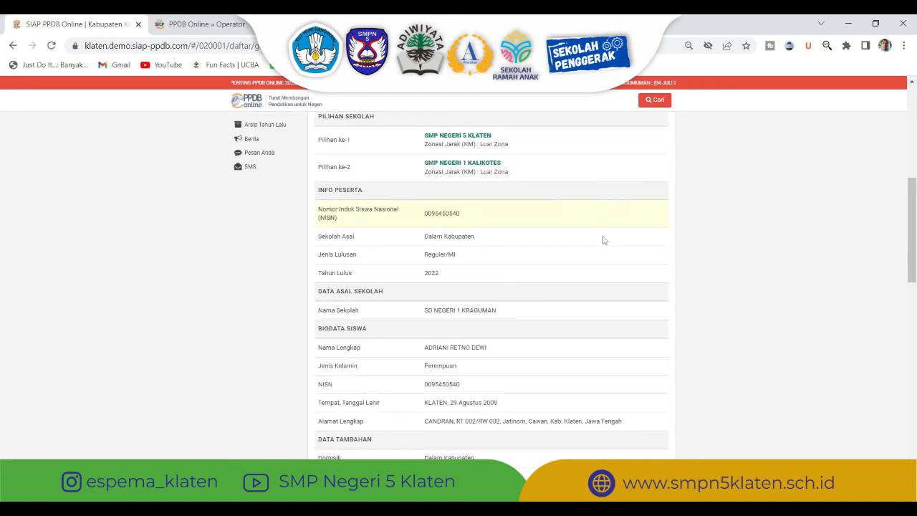
scroll(573, 237, "up", 1)
scroll(559, 226, "up", 1)
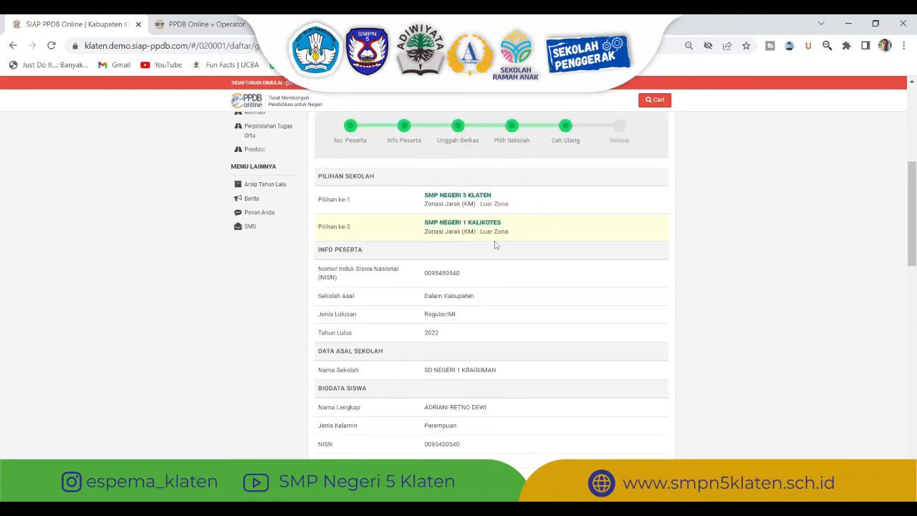
scroll(488, 247, "down", 2)
scroll(488, 248, "down", 5)
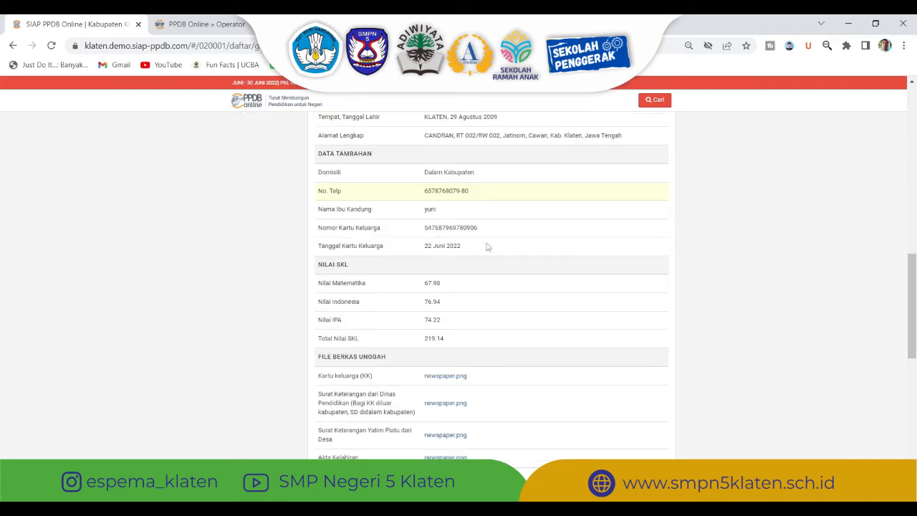
scroll(521, 223, "down", 3)
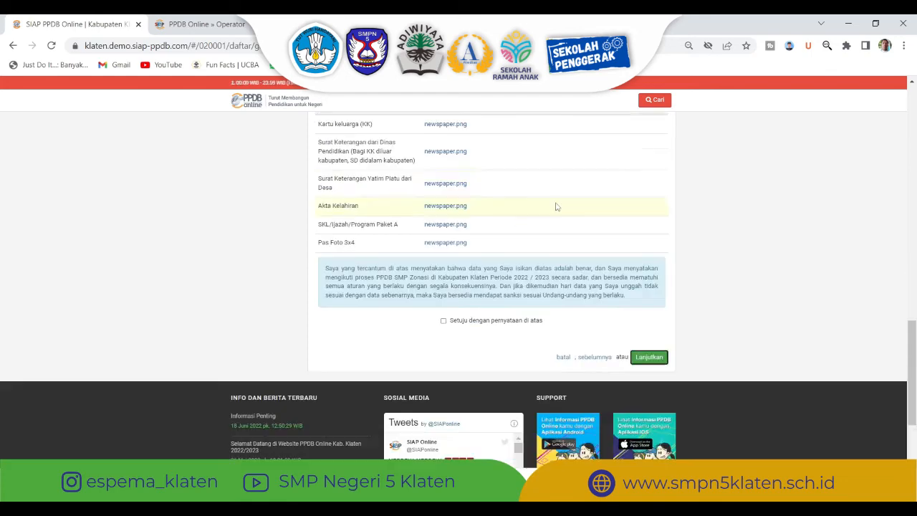
scroll(564, 199, "up", 1)
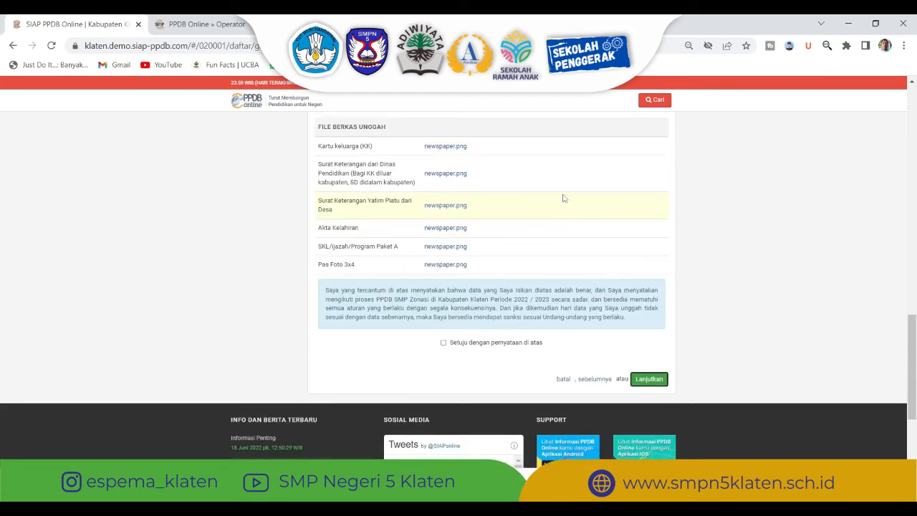
scroll(563, 221, "up", 3)
scroll(563, 222, "down", 3)
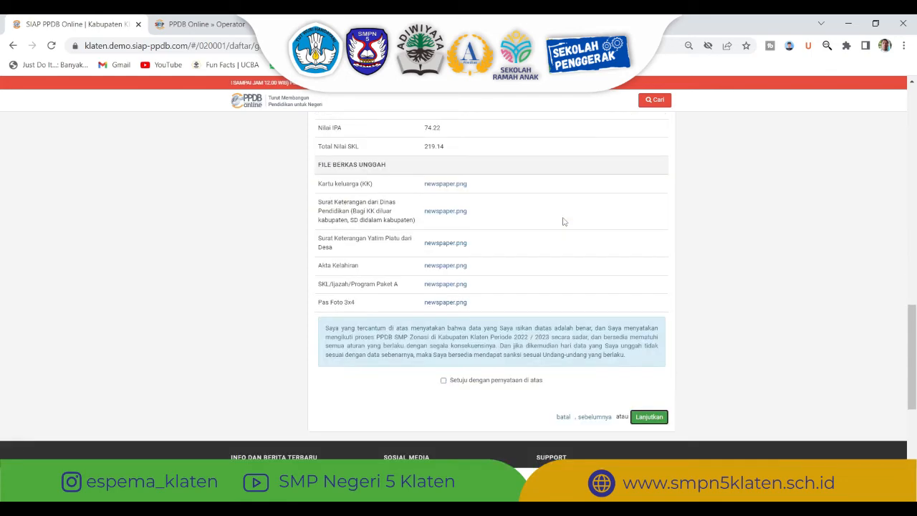
Step: Agree to the declaration below the summary and submit the registration after rechecking the entered data
left_click(443, 381)
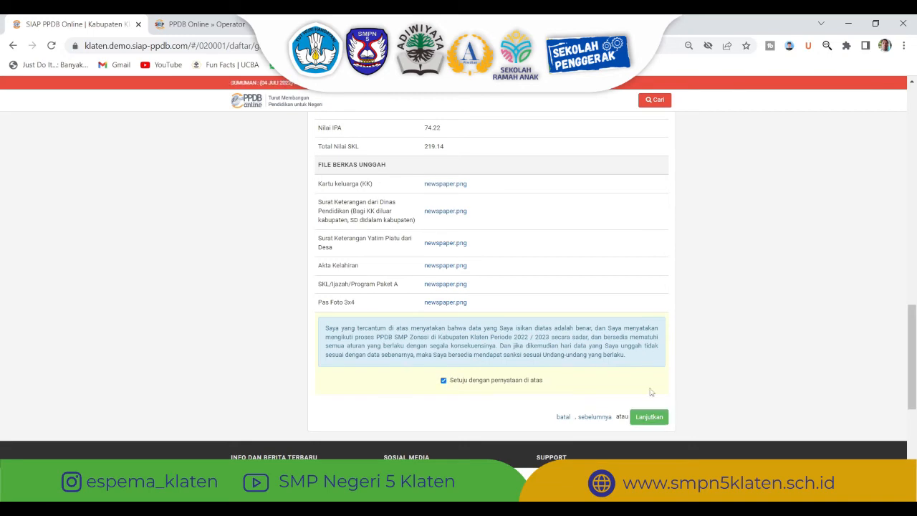
scroll(703, 320, "up", 2)
scroll(701, 307, "down", 4)
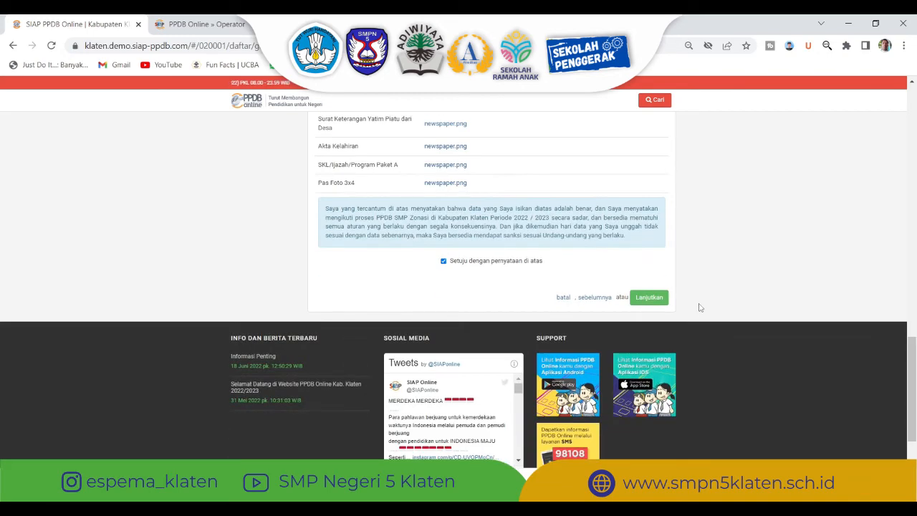
scroll(700, 307, "down", 1)
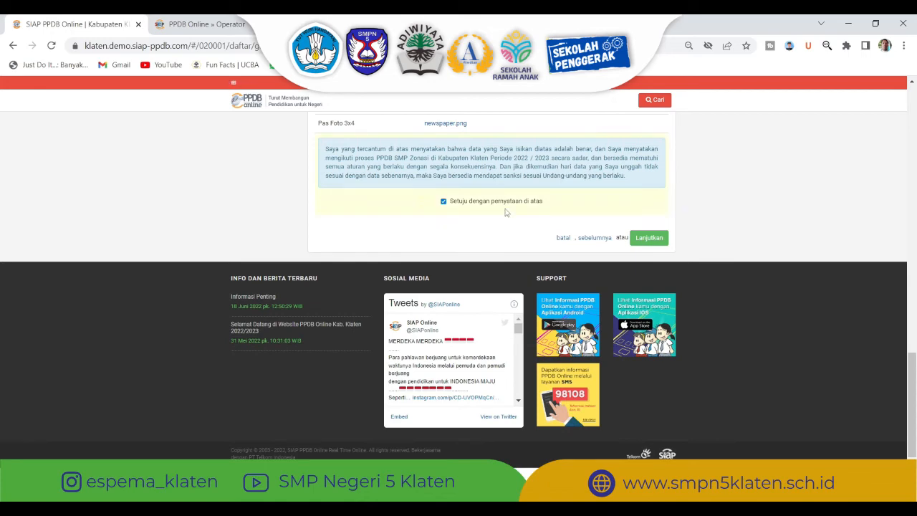
scroll(516, 209, "up", 6)
scroll(518, 209, "down", 5)
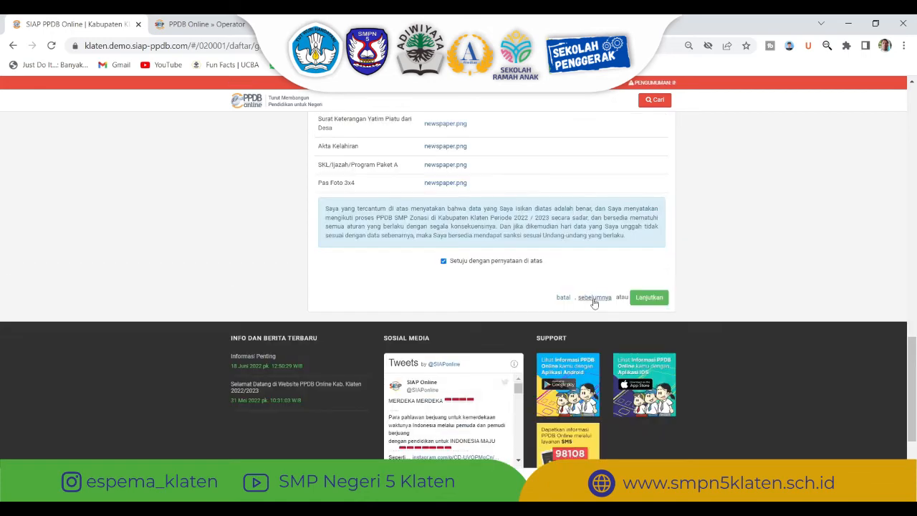
scroll(554, 232, "up", 5)
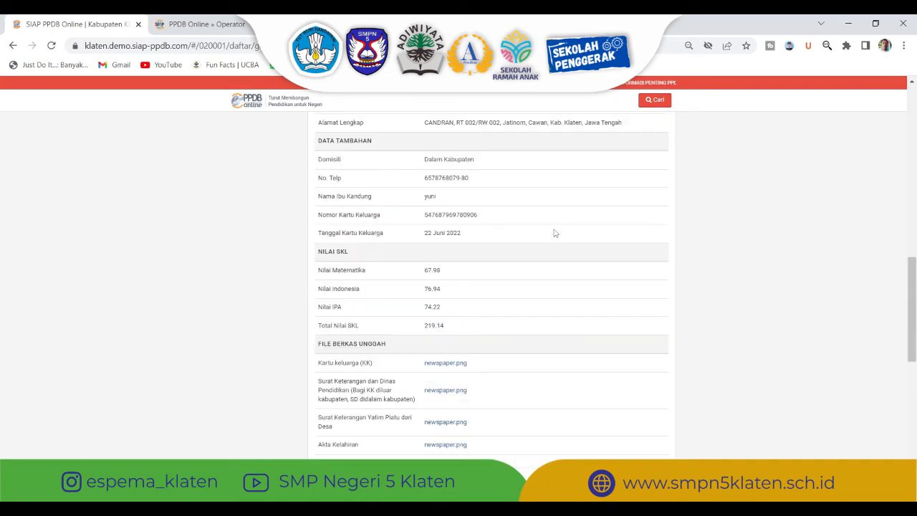
scroll(552, 248, "up", 5)
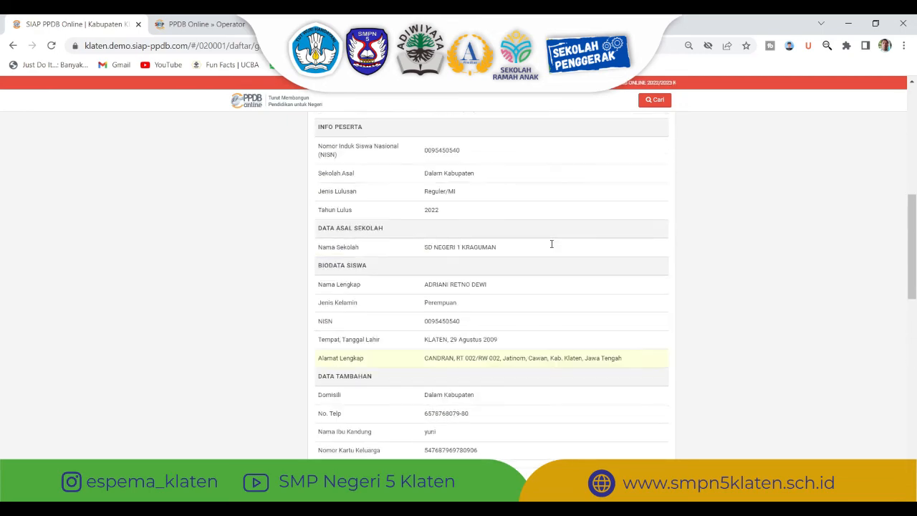
scroll(552, 248, "up", 2)
scroll(551, 248, "down", 12)
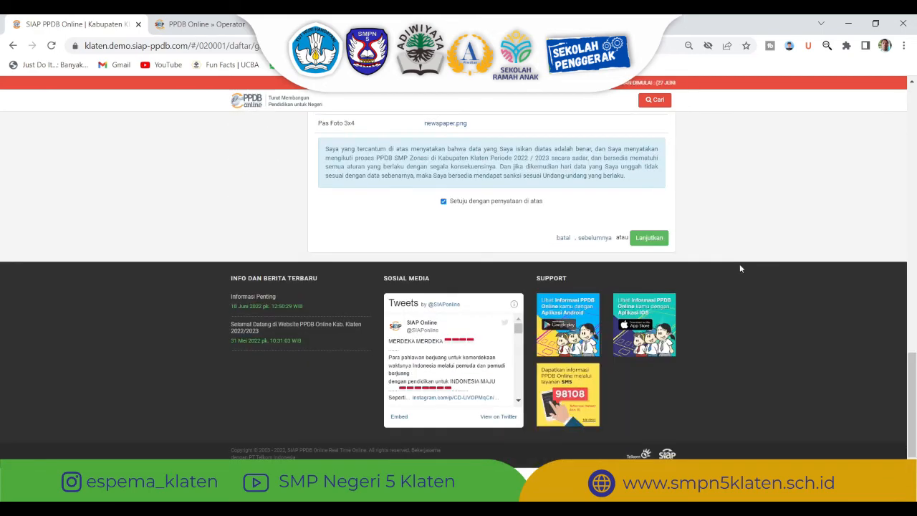
scroll(739, 263, "up", 1)
left_click(638, 303)
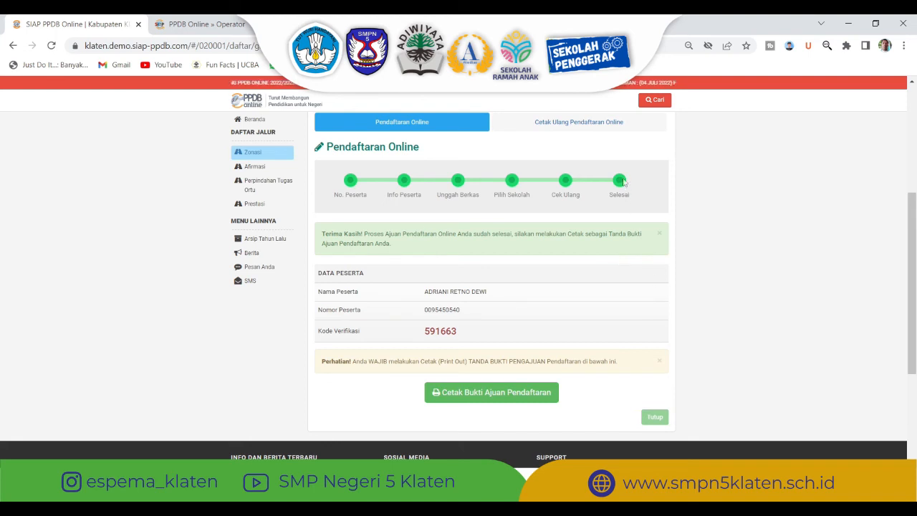
Step: Open the printable proof of the registration submission and return to the registration page
left_click(453, 395)
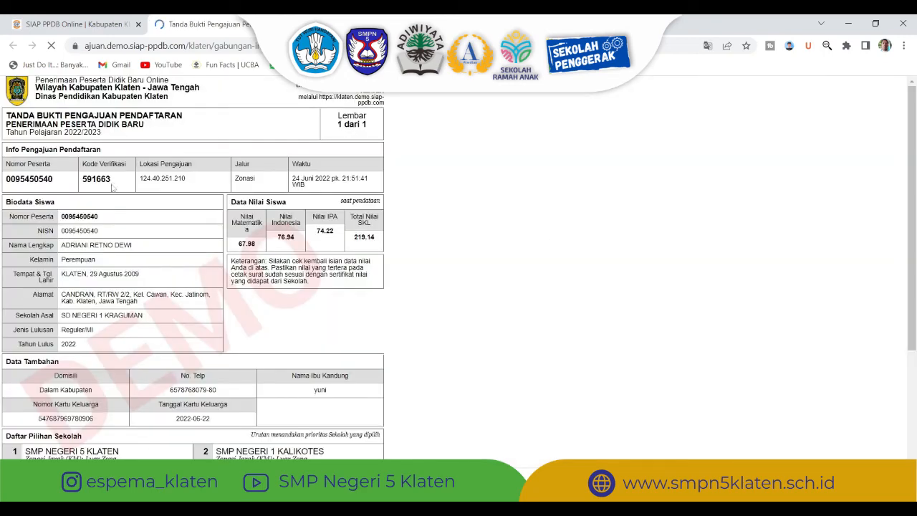
key("ctrl+shift+Tab")
scroll(693, 127, "up", 1)
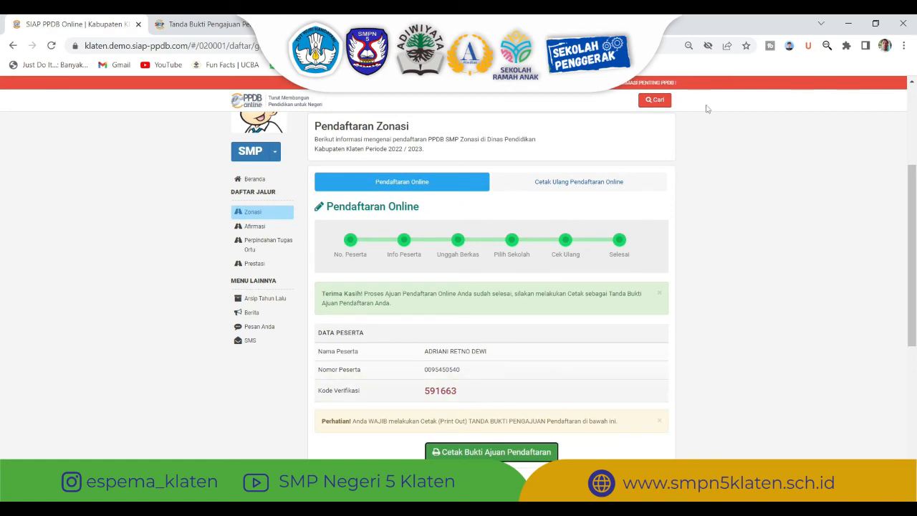
Step: Search for the student's registration by the participant number given on the submission proof
left_click(654, 101)
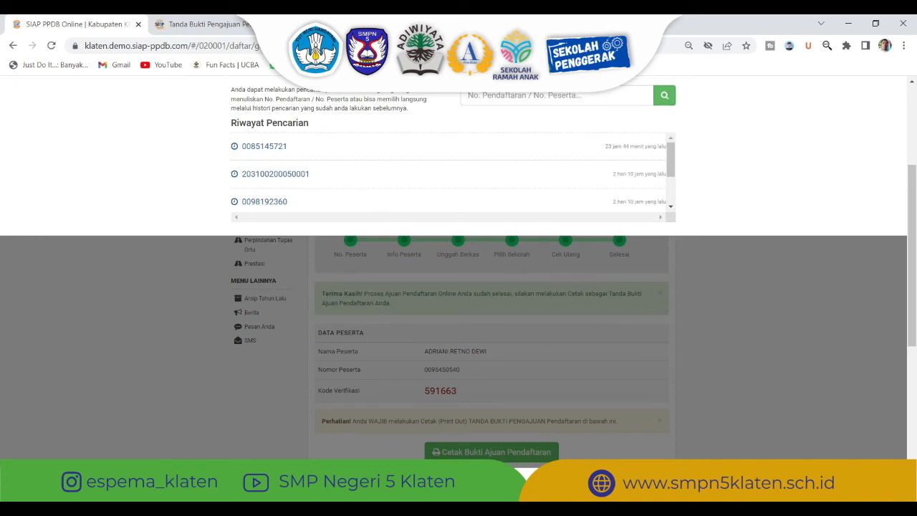
left_click(215, 24)
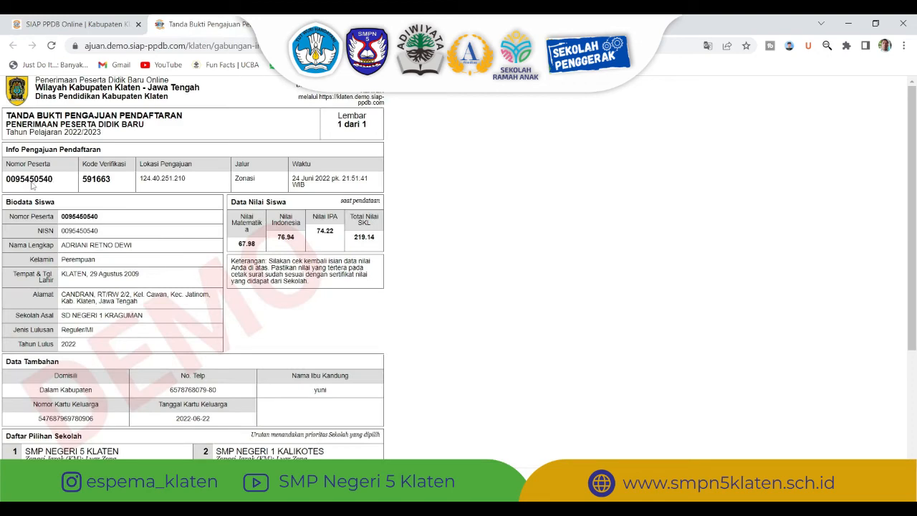
key("ctrl+shift+Tab")
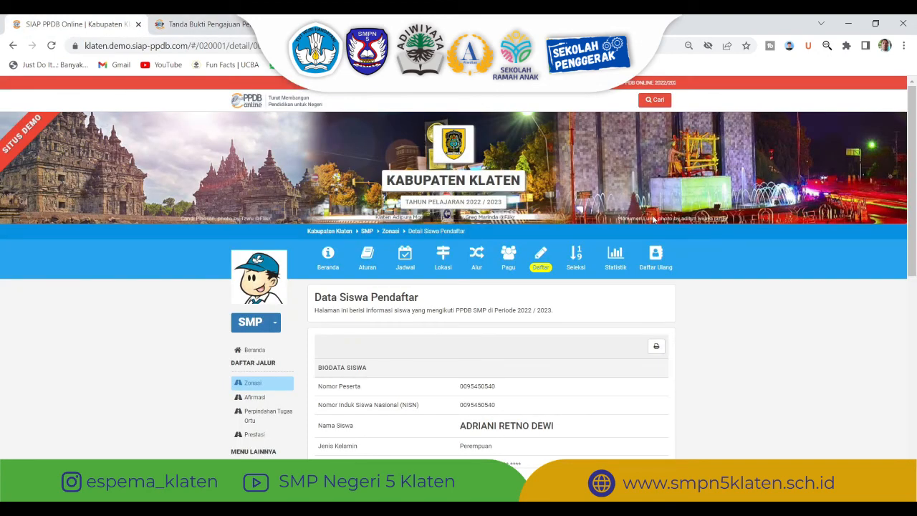
Step: Examine the Data Siswa Pendaftar page, including the student's biodata, the submission details and the verification status
scroll(654, 220, "down", 3)
scroll(545, 183, "down", 2)
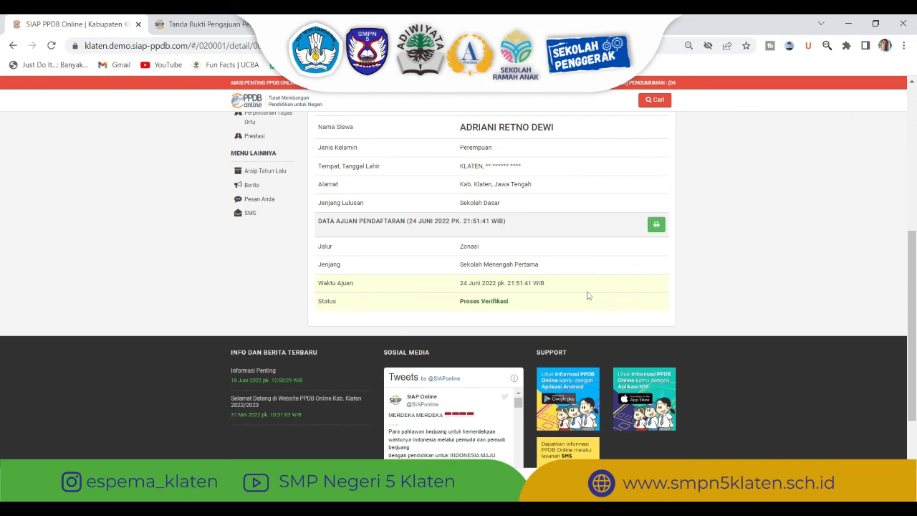
scroll(587, 292, "up", 1)
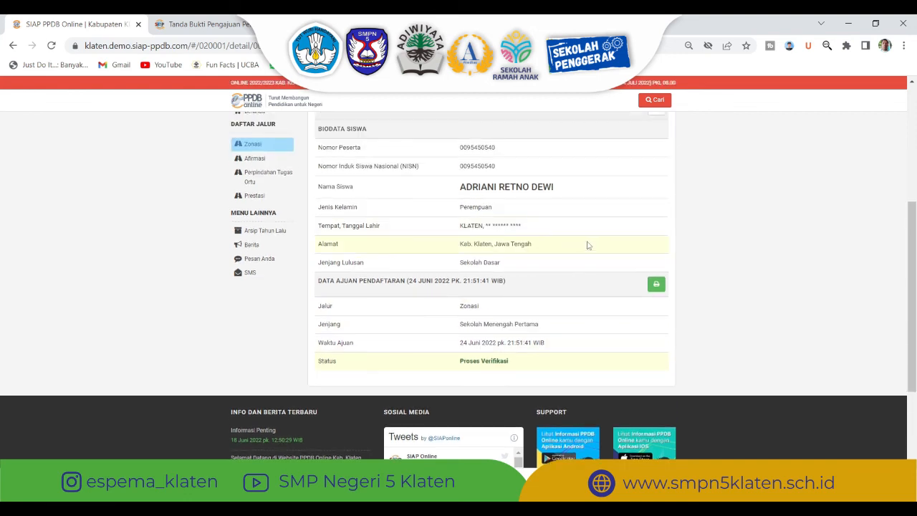
scroll(587, 244, "up", 1)
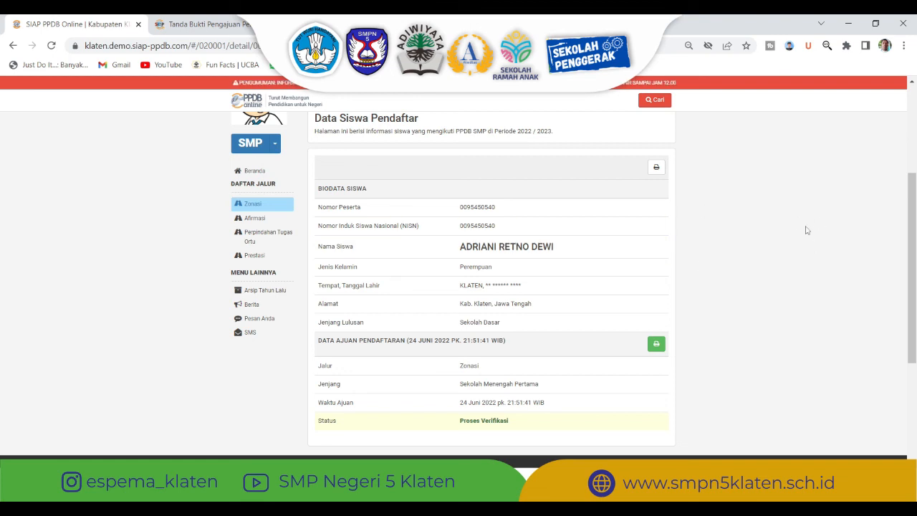
scroll(806, 230, "down", 3)
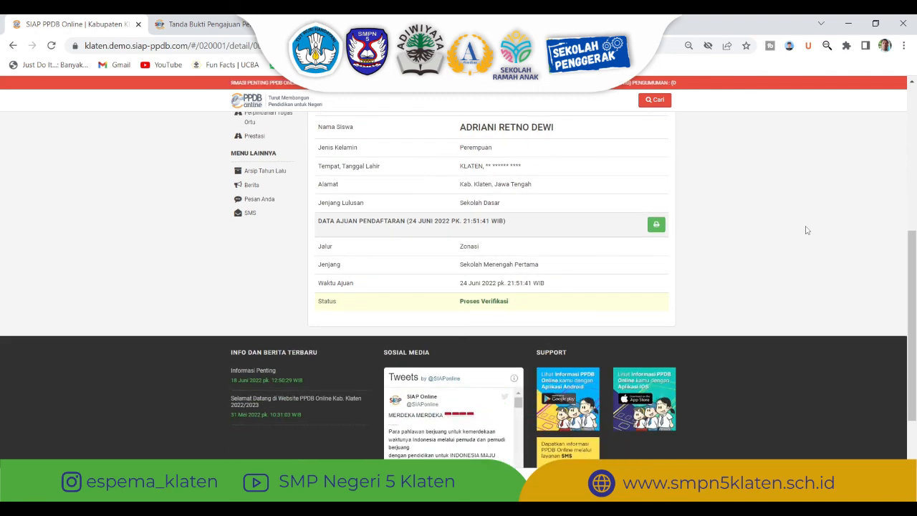
scroll(807, 230, "up", 3)
scroll(806, 230, "up", 1)
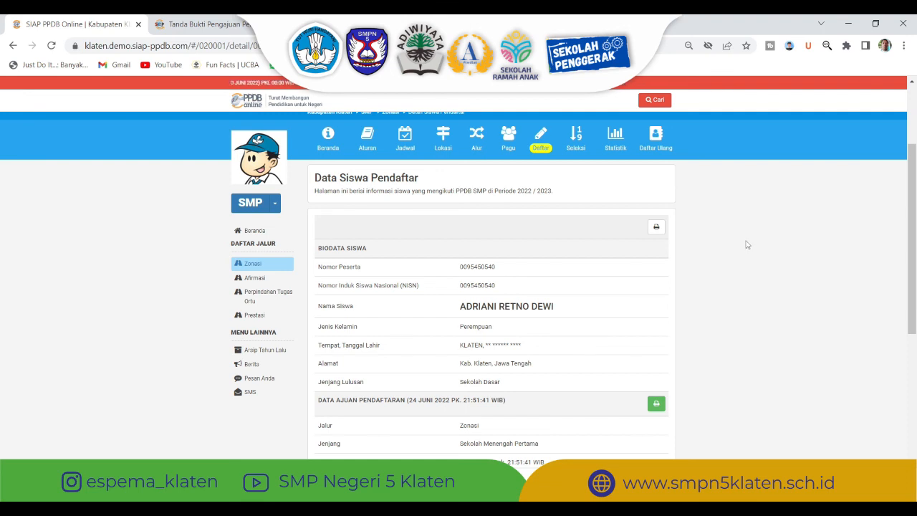
scroll(732, 231, "down", 2)
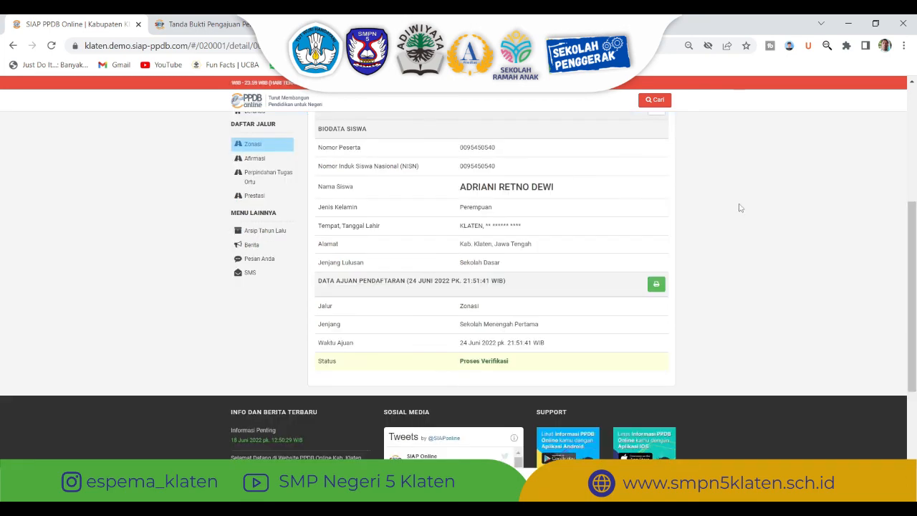
scroll(754, 225, "up", 3)
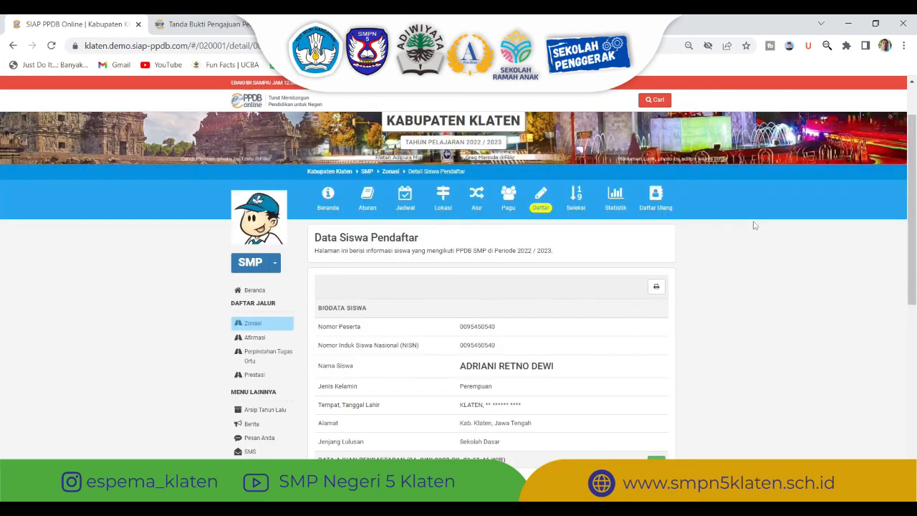